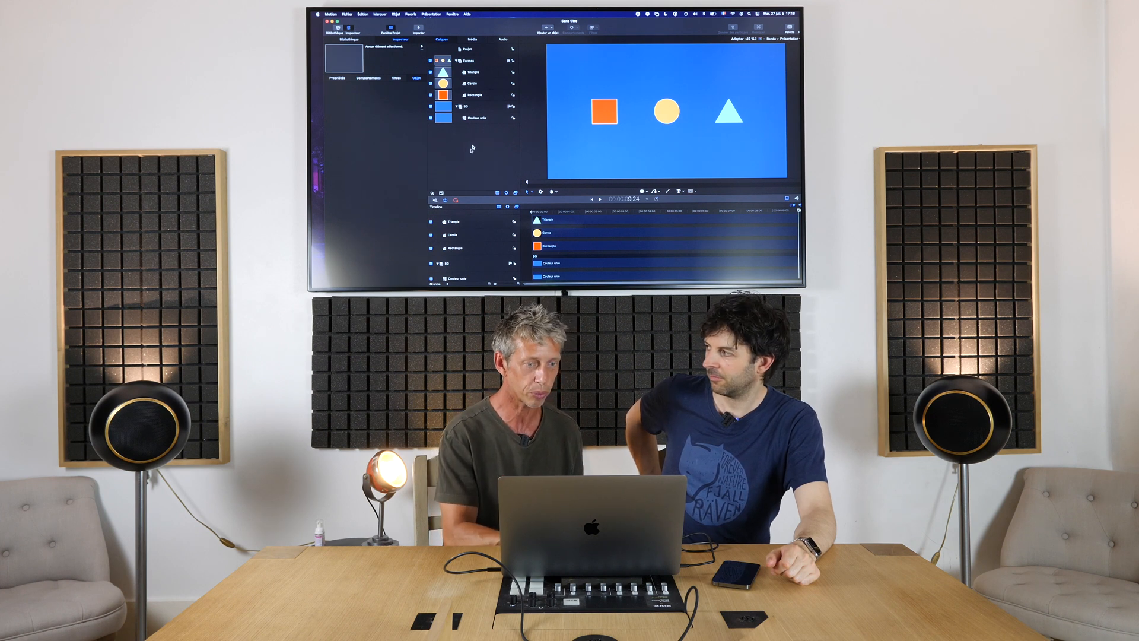
# Select the rectangle layer and expand its Position parameter to show separate X, Y and Z values.
pyautogui.click(479, 95)
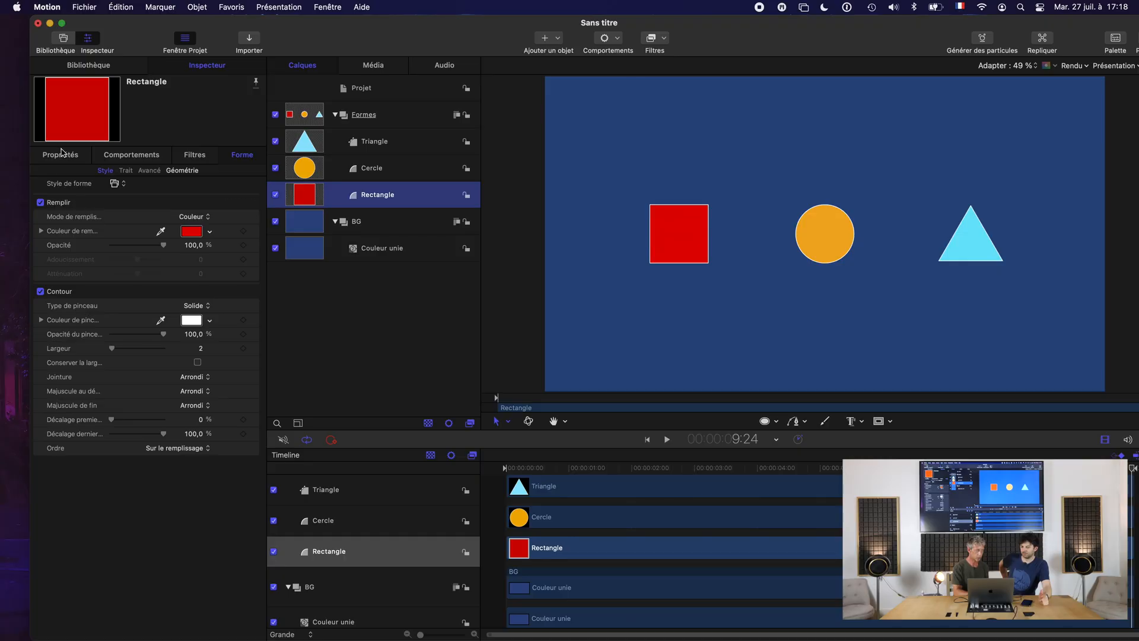
pyautogui.click(61, 154)
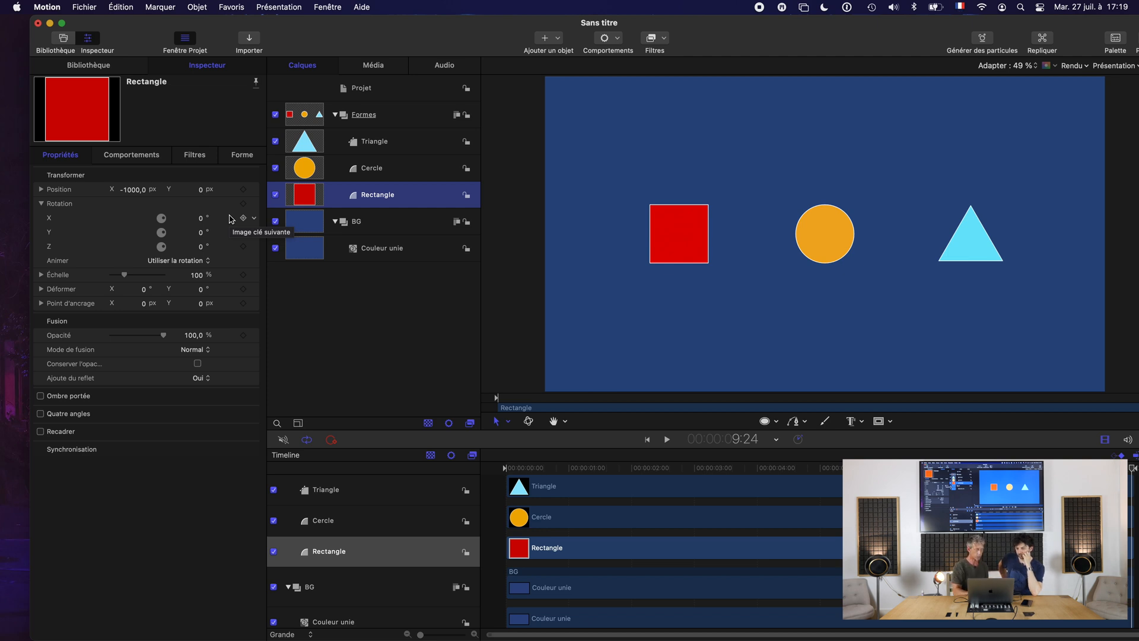
pyautogui.click(42, 189)
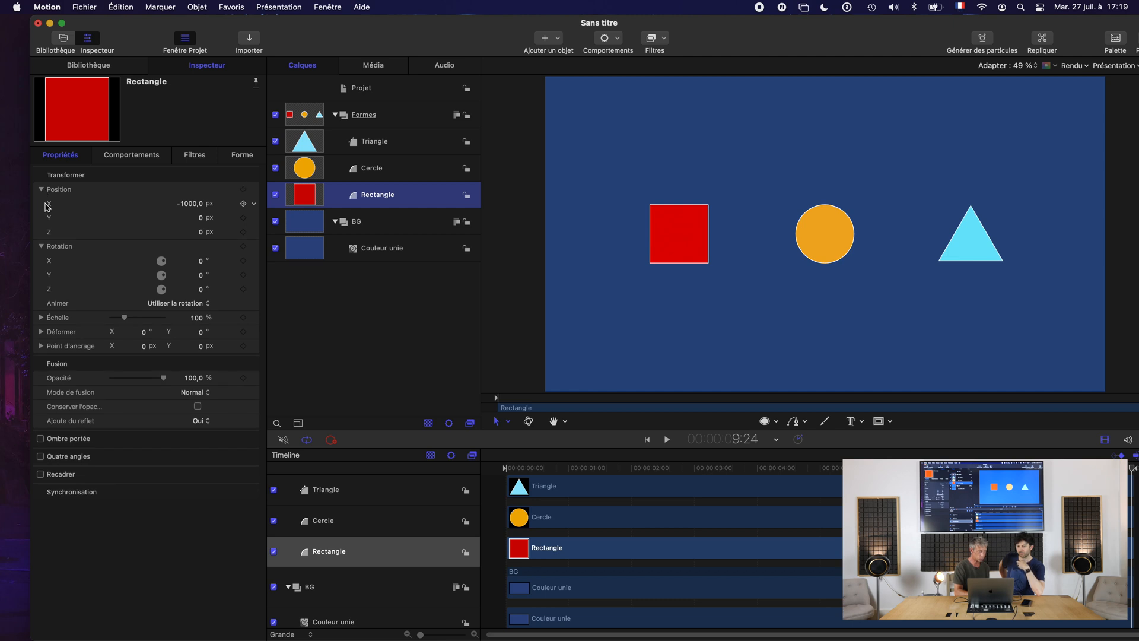
pyautogui.click(609, 38)
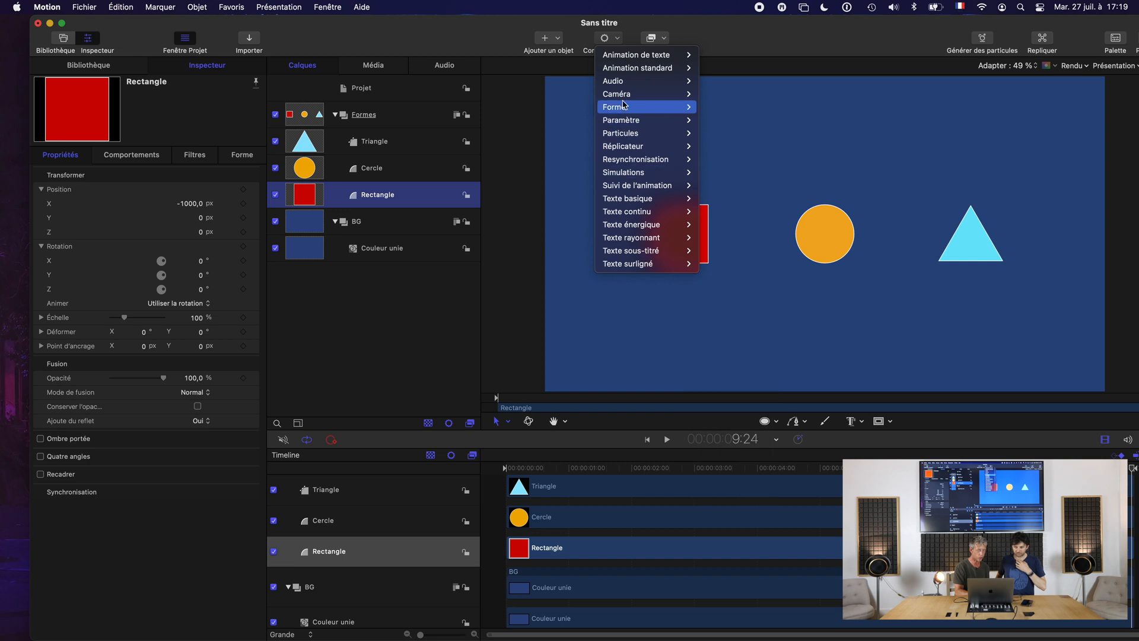
pyautogui.moveTo(624, 123)
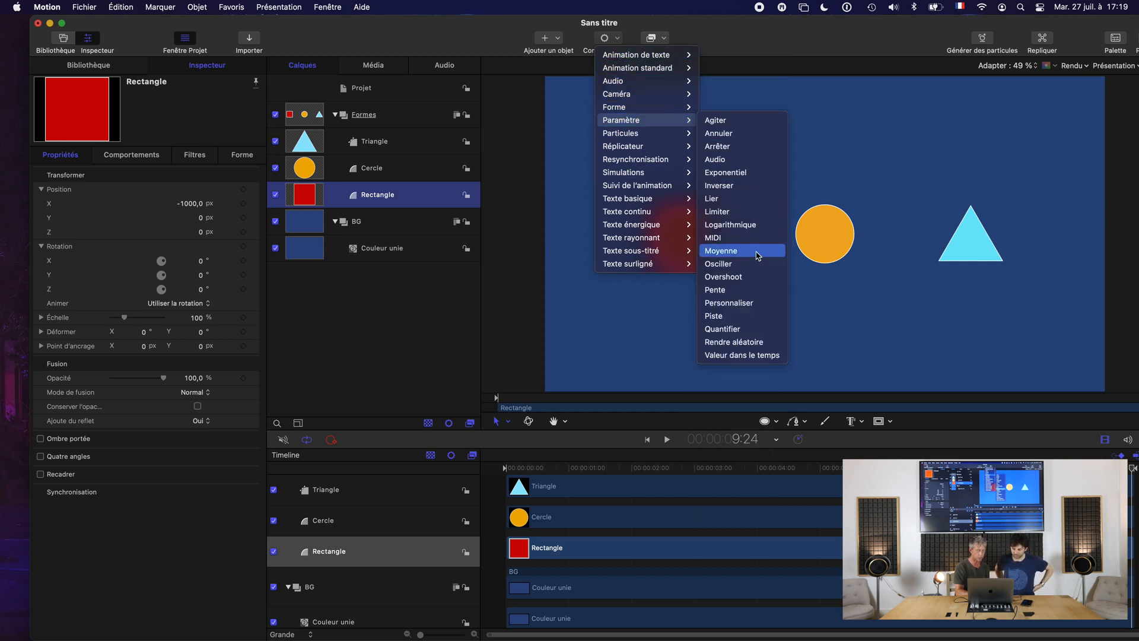
pyautogui.click(731, 283)
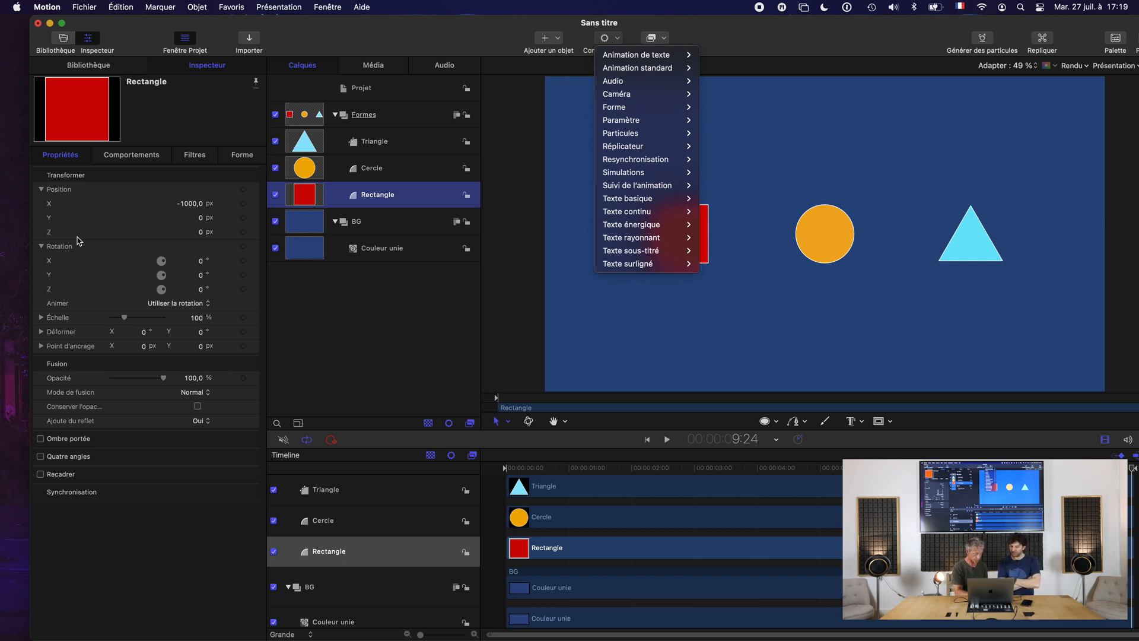
pyautogui.click(65, 206)
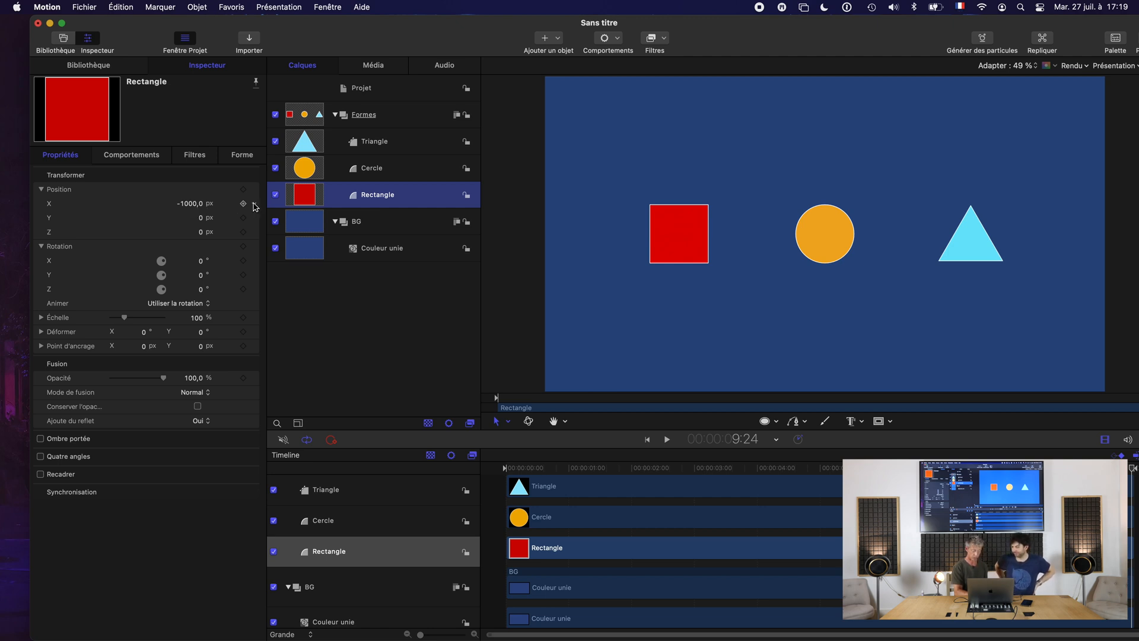
pyautogui.click(255, 205)
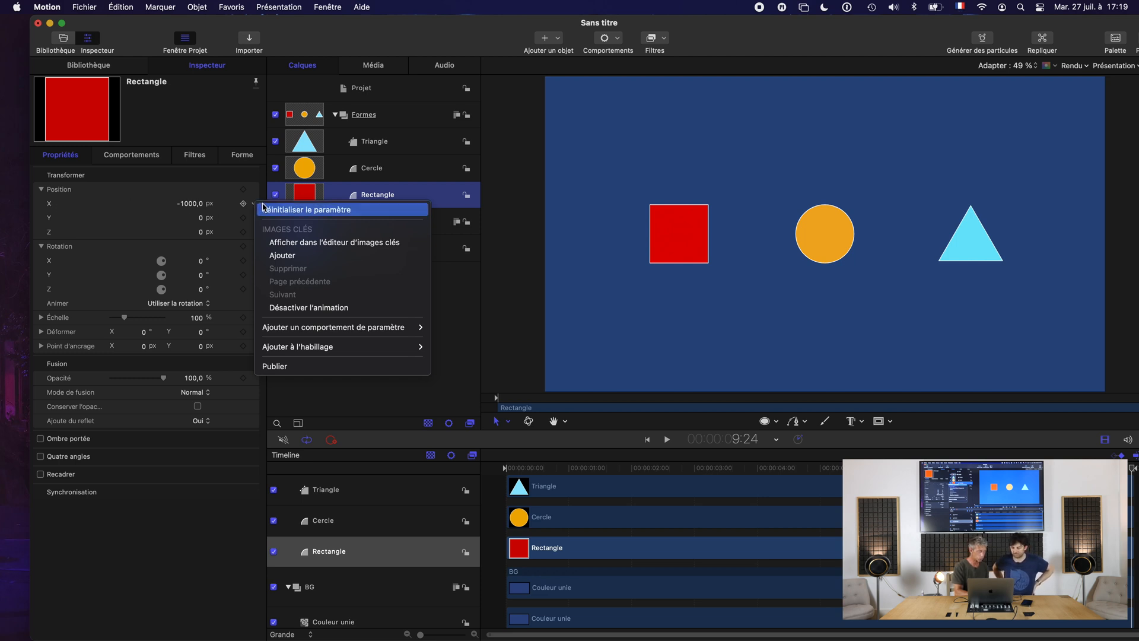
pyautogui.click(106, 206)
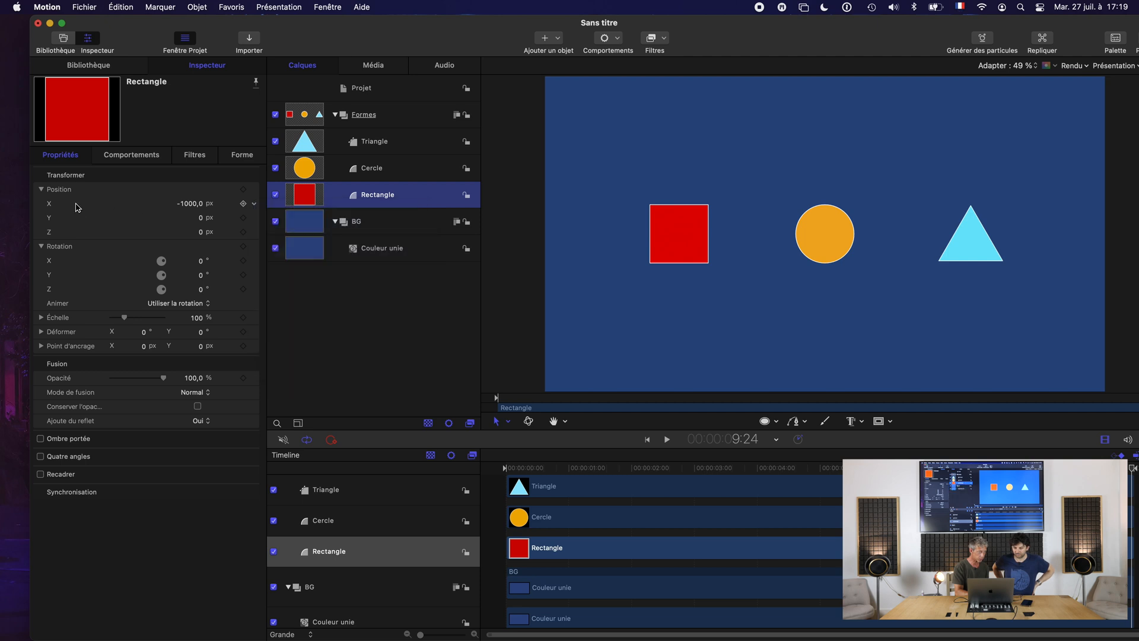
# Add an Overshoot parameter behavior to the rectangle's Position X.
pyautogui.click(63, 206)
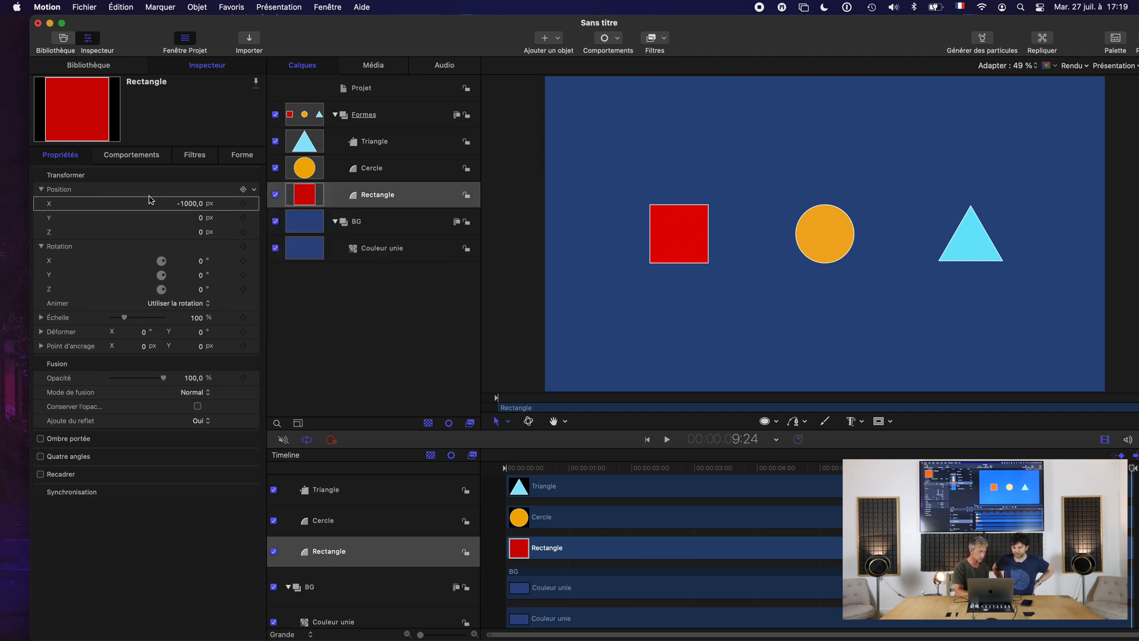
pyautogui.click(255, 205)
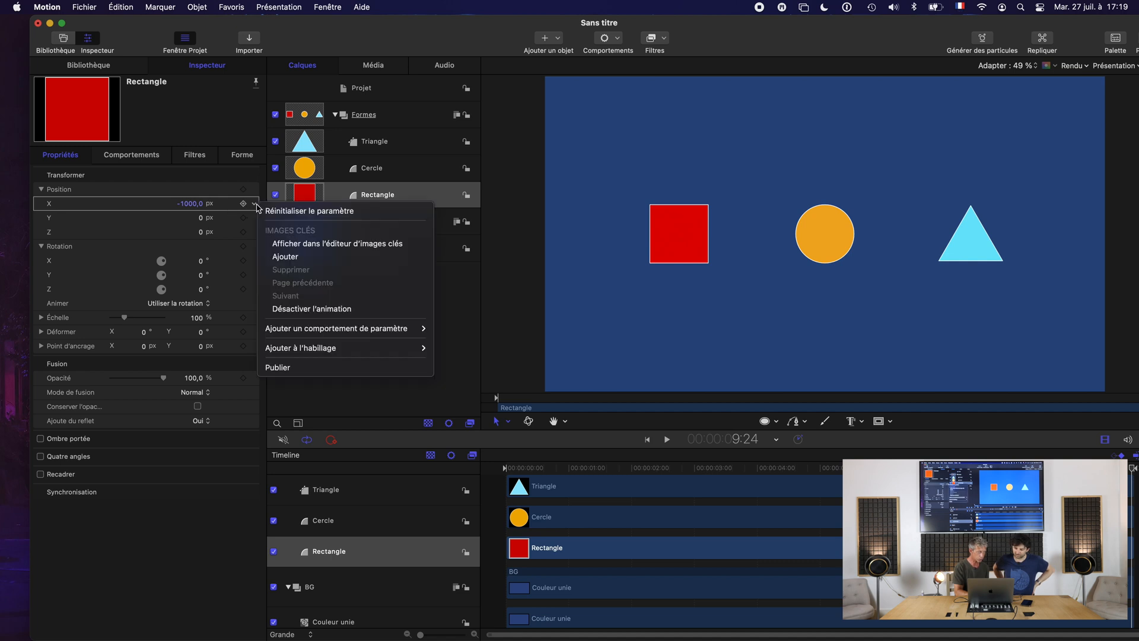
pyautogui.moveTo(313, 333)
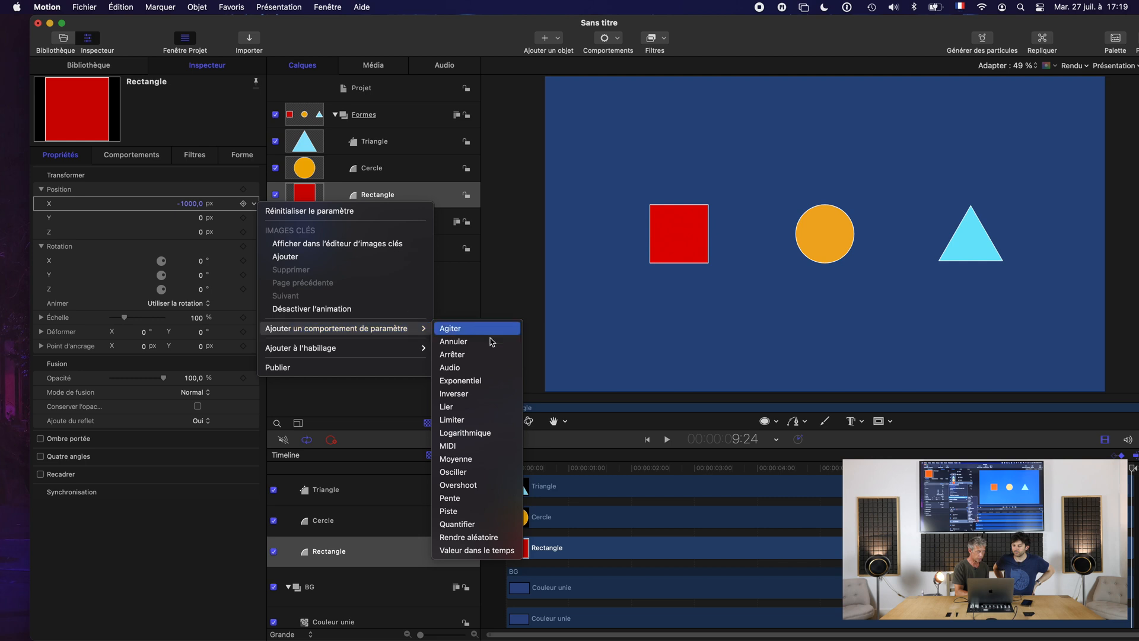
pyautogui.click(497, 490)
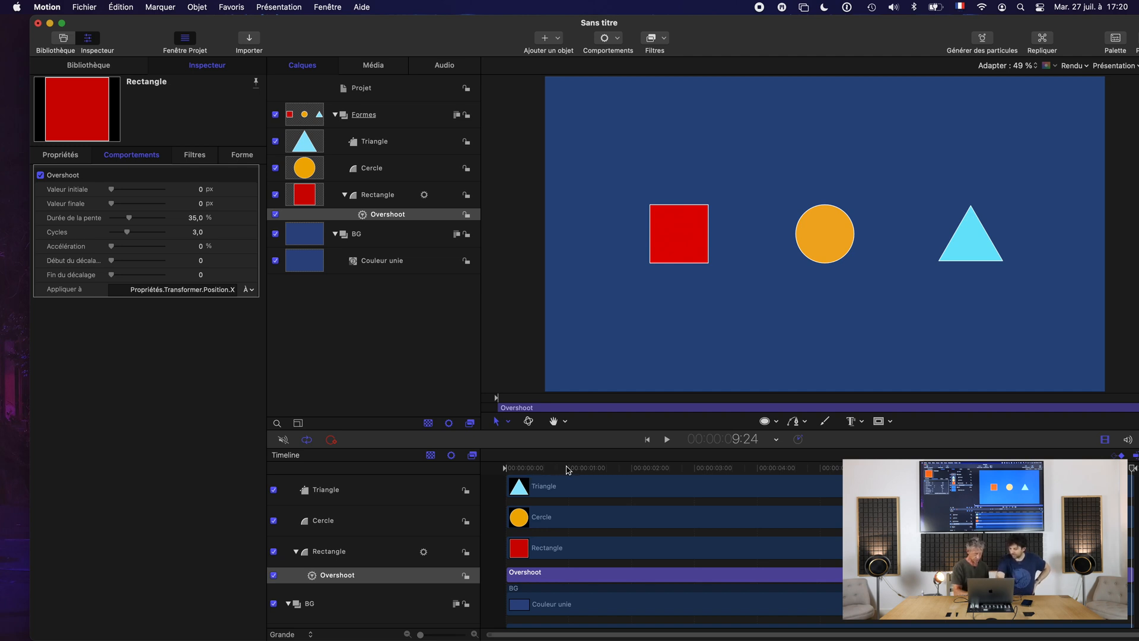
pyautogui.click(297, 552)
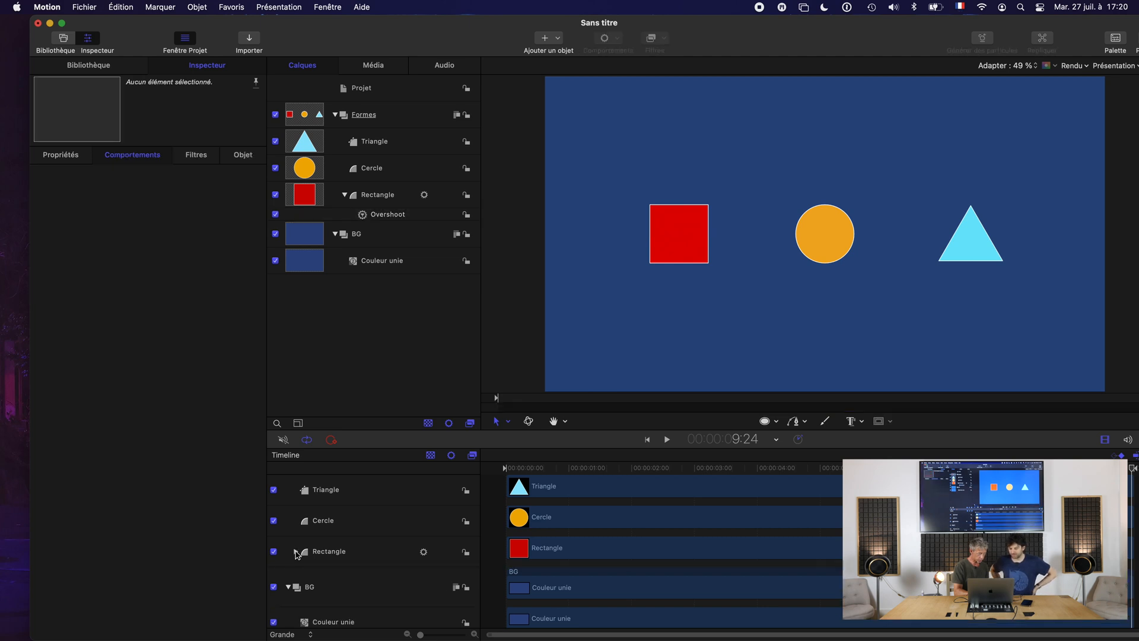
pyautogui.click(297, 553)
pyautogui.click(296, 553)
pyautogui.click(297, 553)
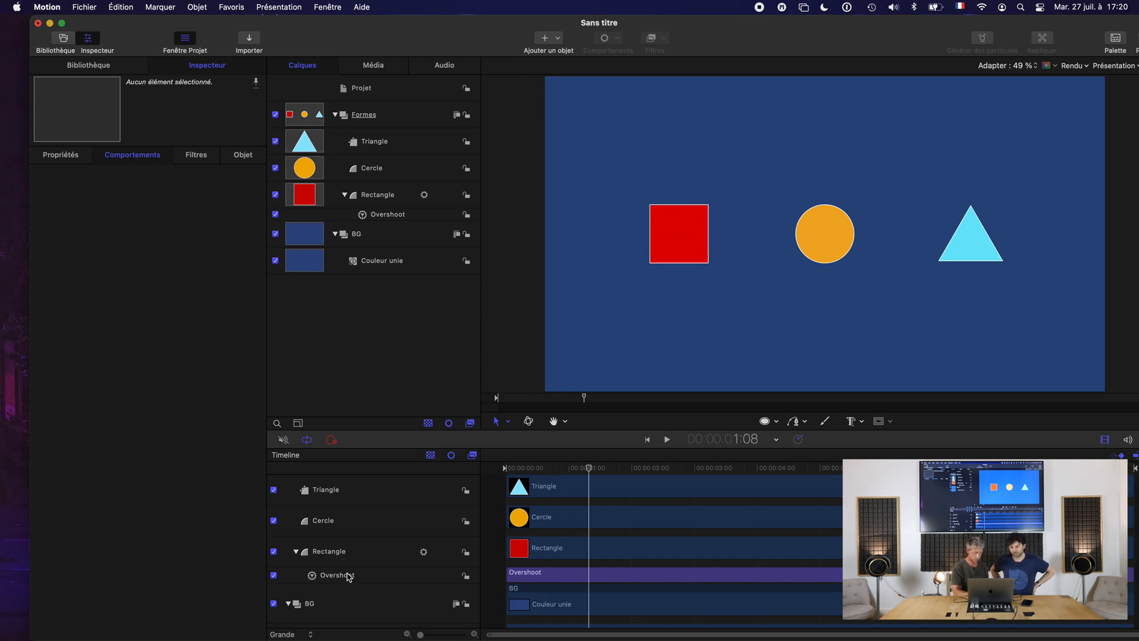
# Trim the rectangle's Overshoot behavior in the timeline so that it ends at 1:00.
pyautogui.click(347, 577)
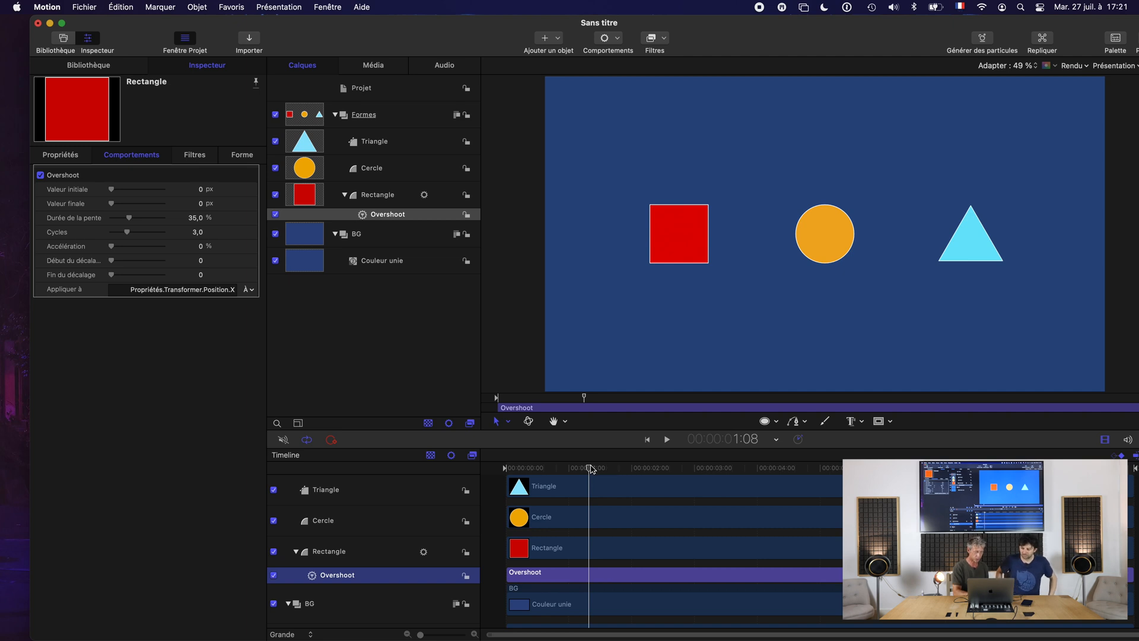
pyautogui.moveTo(589, 469); pyautogui.dragTo(569, 471)
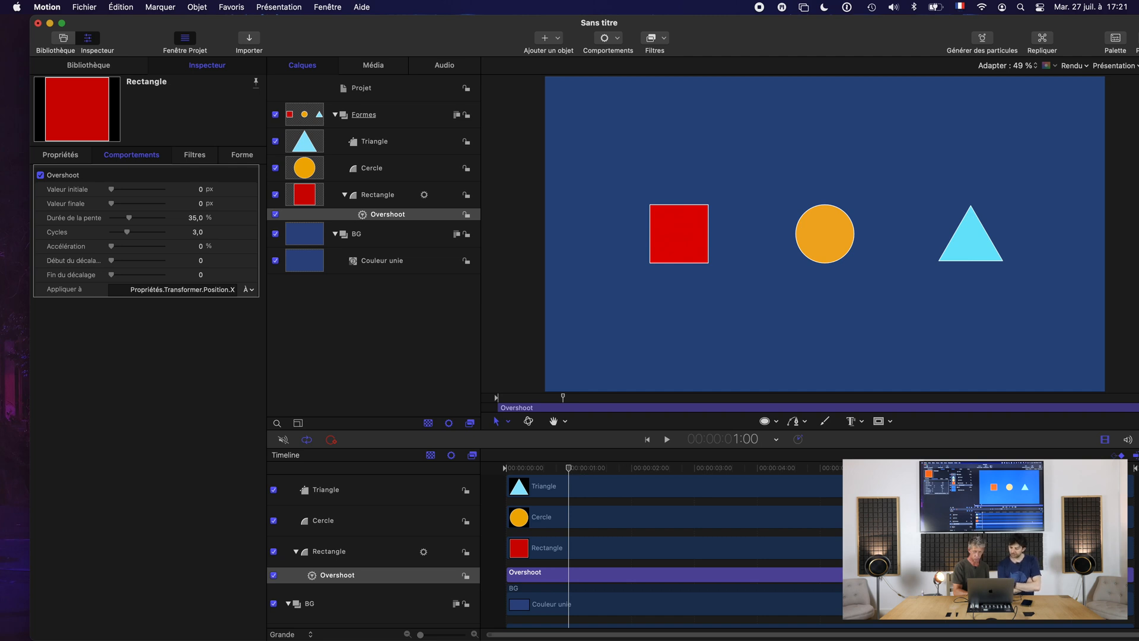
pyautogui.moveTo(1131, 571); pyautogui.dragTo(787, 612)
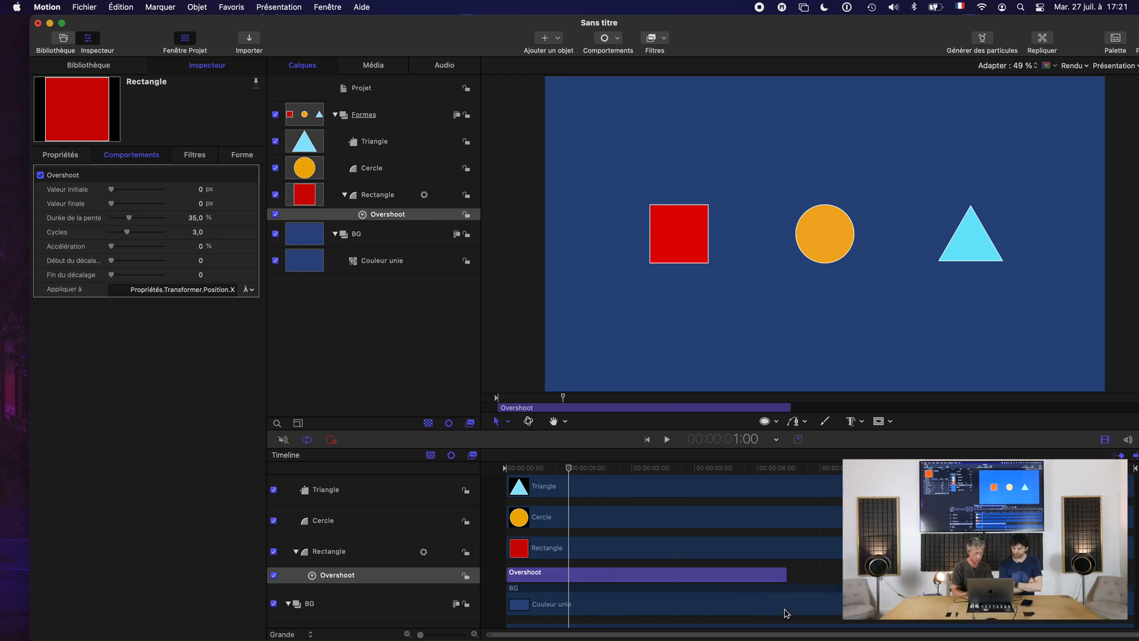
pyautogui.press('super+z')
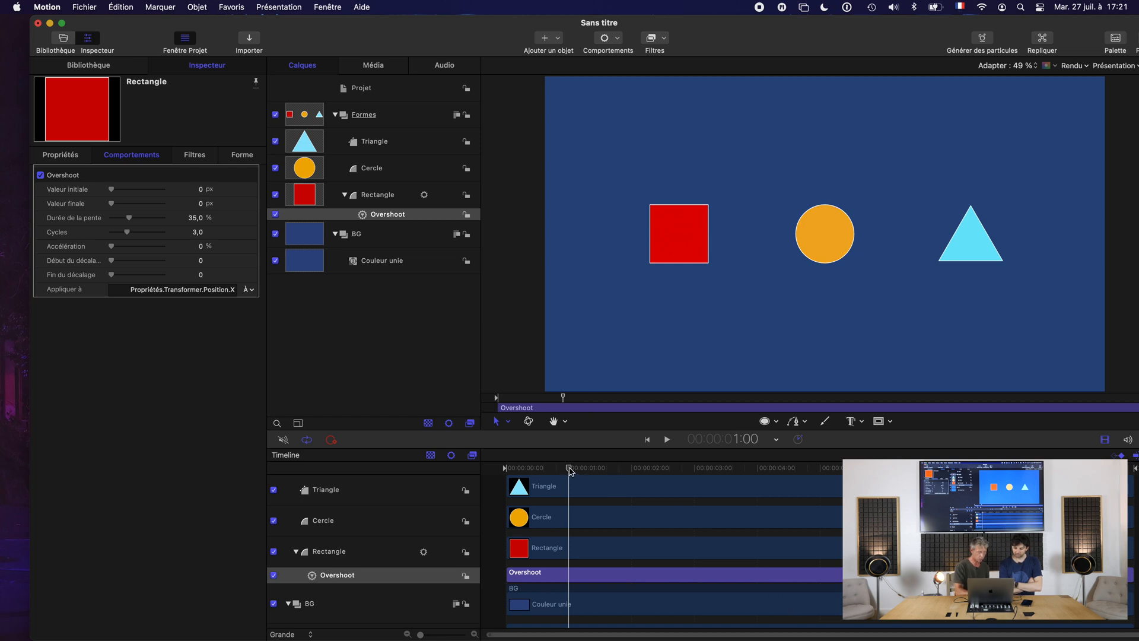
pyautogui.click(388, 580)
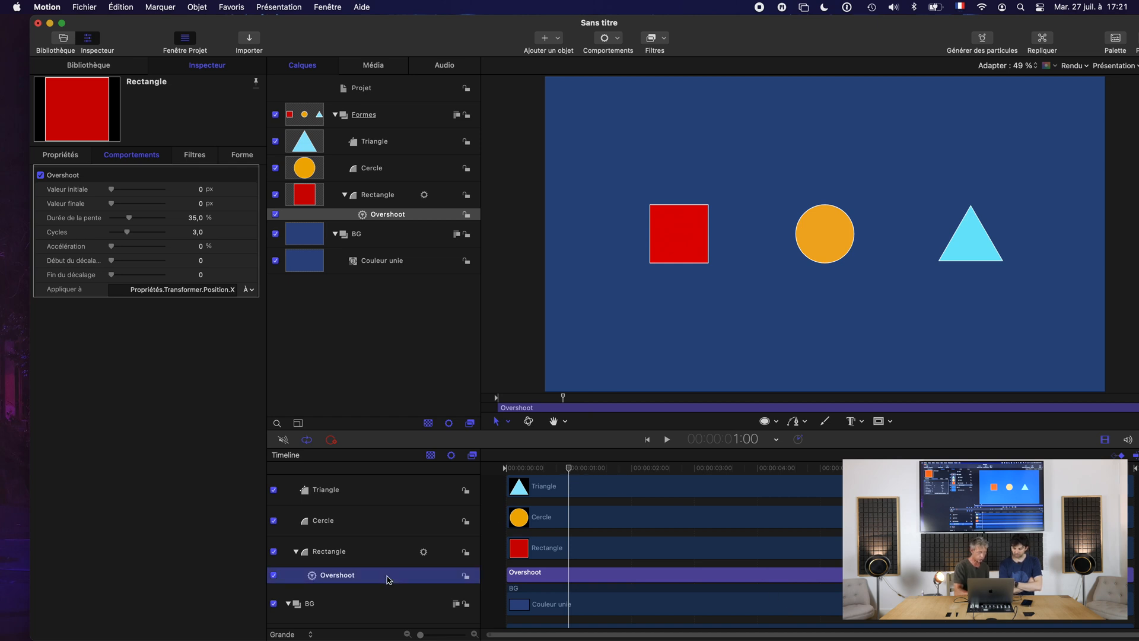
pyautogui.press('o')
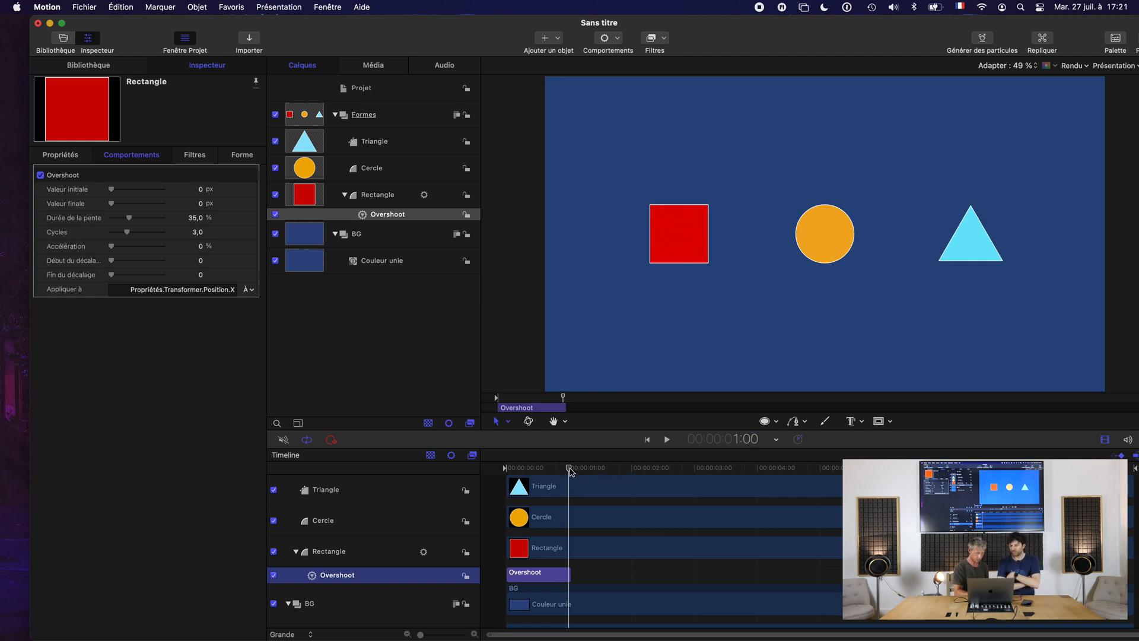
# At the first frame, set the Overshoot's initial value (Valeur initiale) to about -1194.3 px and play the animation.
pyautogui.moveTo(571, 471); pyautogui.dragTo(497, 467)
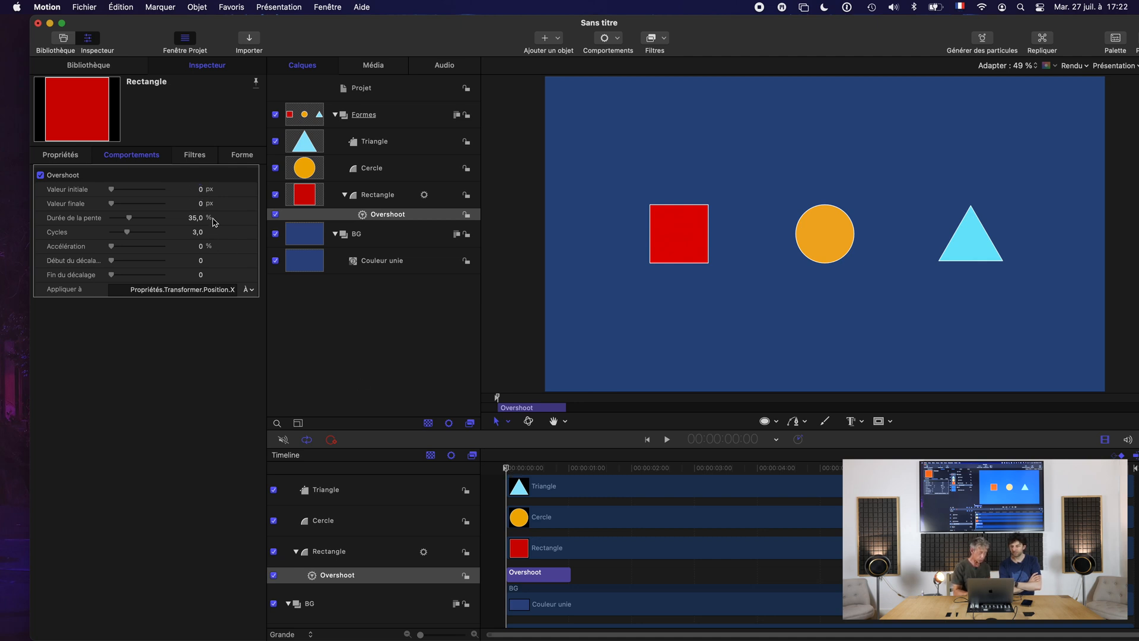
pyautogui.click(200, 190)
pyautogui.moveTo(202, 194); pyautogui.dragTo(201, 189)
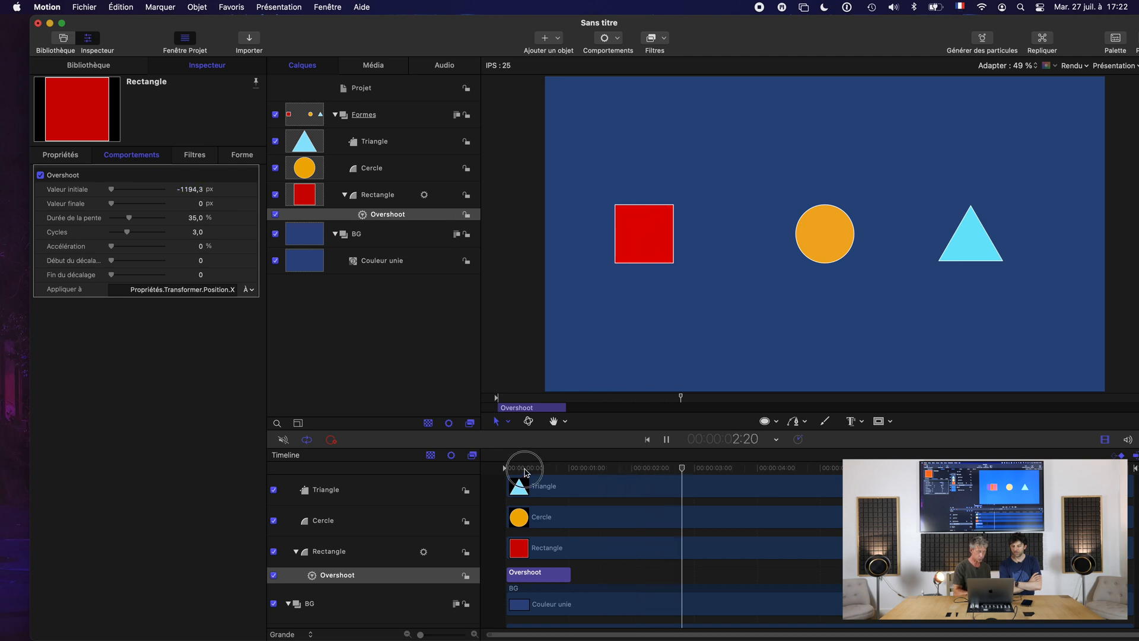
pyautogui.press('space')
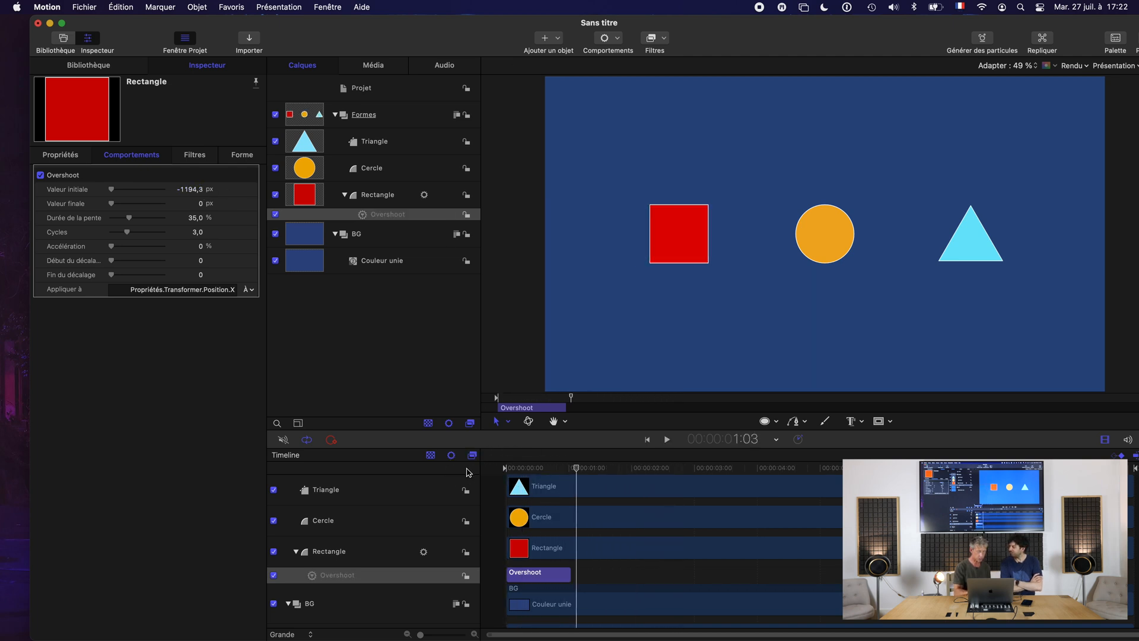
# Shorten the project's play range to end shortly after the Overshoot behavior and play it back.
pyautogui.moveTo(1135, 468)
pyautogui.mouseDown()
pyautogui.moveTo(970, 462)
pyautogui.moveTo(578, 536)
pyautogui.moveTo(594, 537)
pyautogui.mouseUp()
pyautogui.moveTo(514, 471); pyautogui.dragTo(550, 483)
pyautogui.press('space')
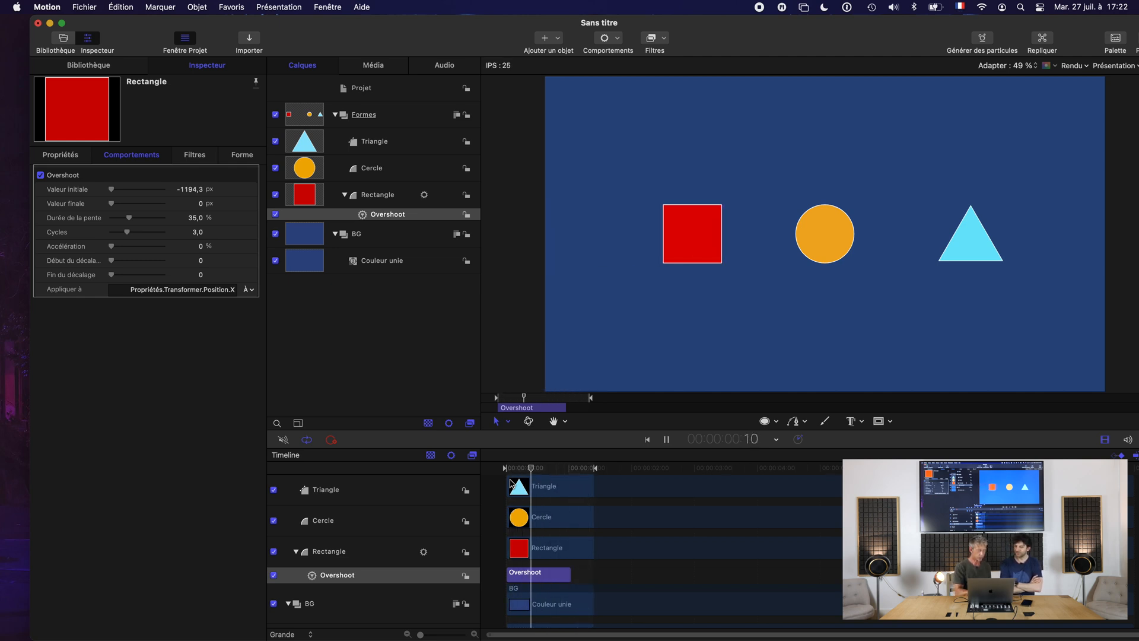
pyautogui.press('space')
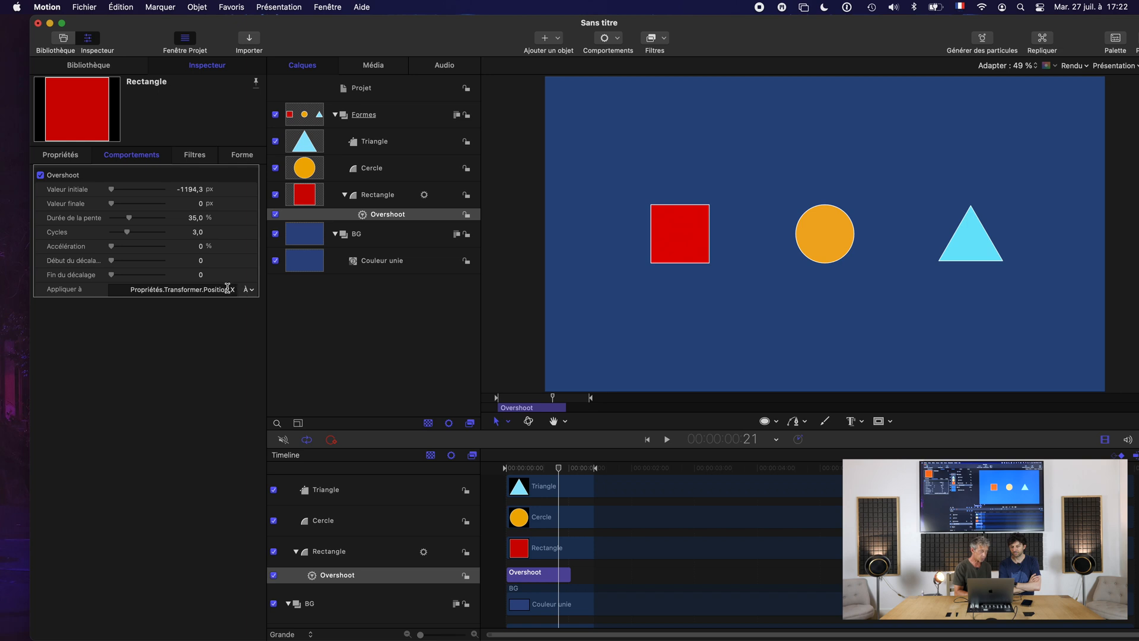
# Reassign the Overshoot behavior from Position X to the rectangle's Position Y and preview the motion.
pyautogui.click(69, 158)
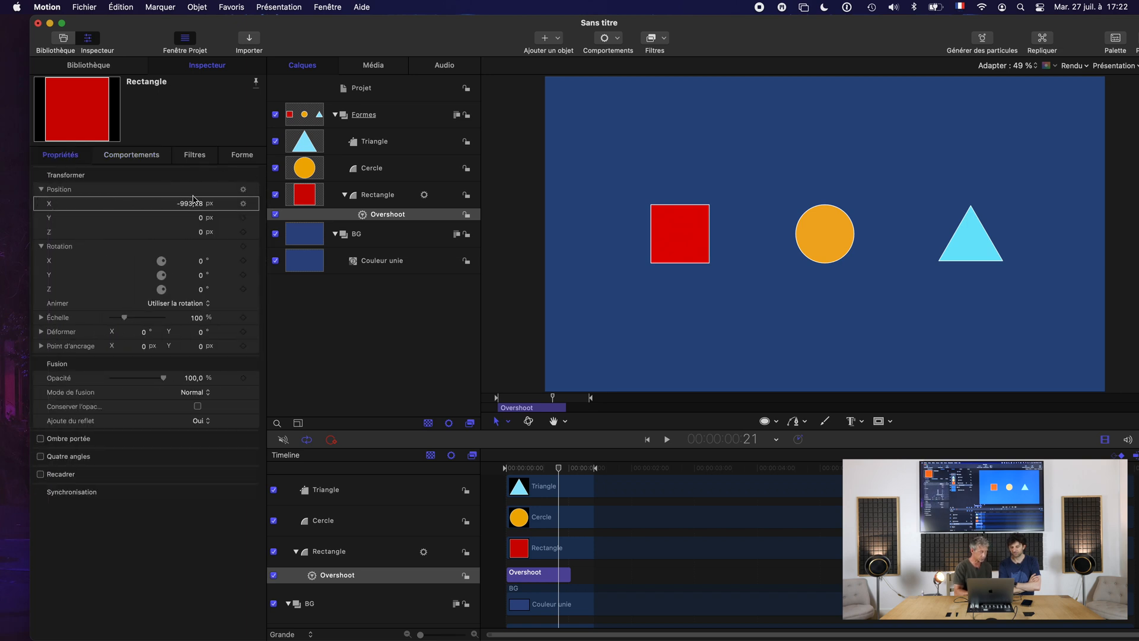
pyautogui.click(131, 156)
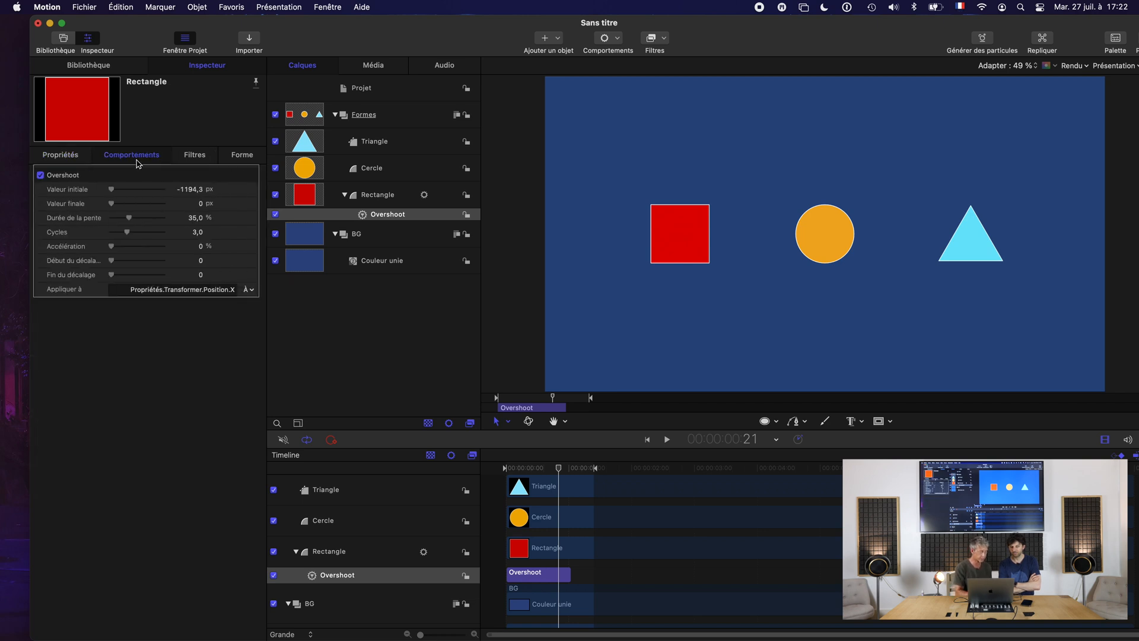
pyautogui.click(251, 290)
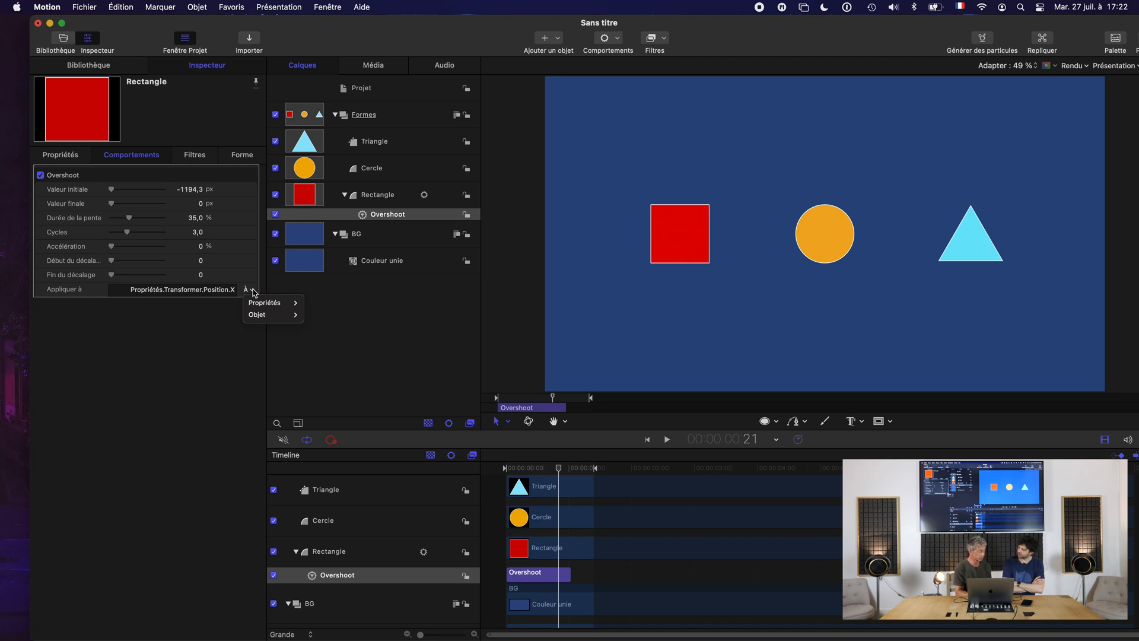
pyautogui.moveTo(273, 303)
pyautogui.moveTo(319, 305)
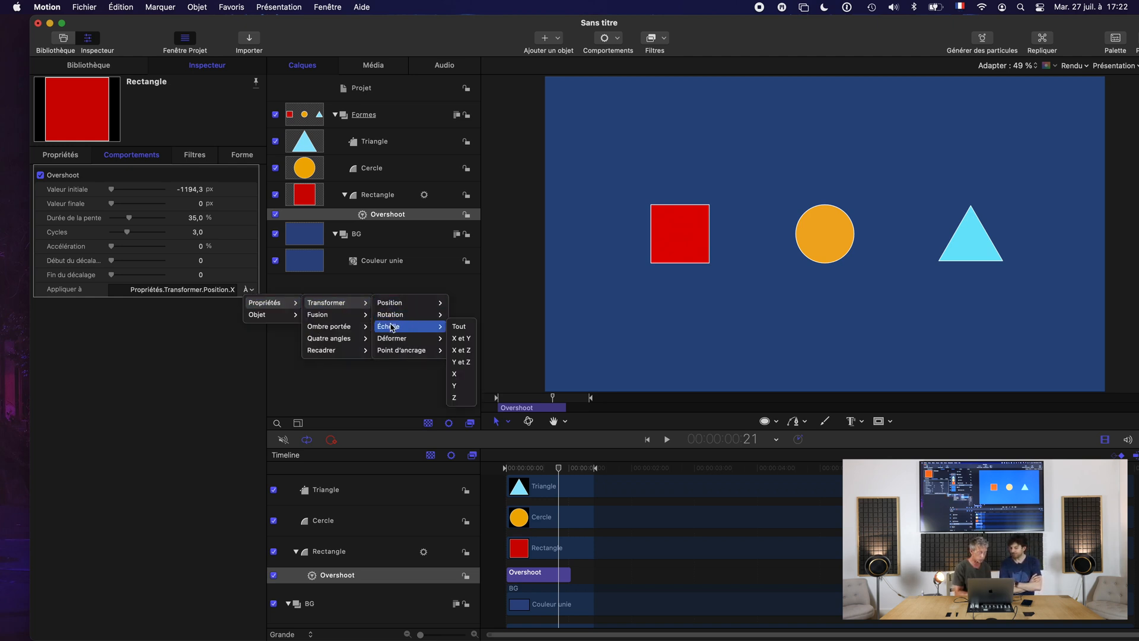
pyautogui.moveTo(391, 307)
pyautogui.click(455, 362)
pyautogui.press('space')
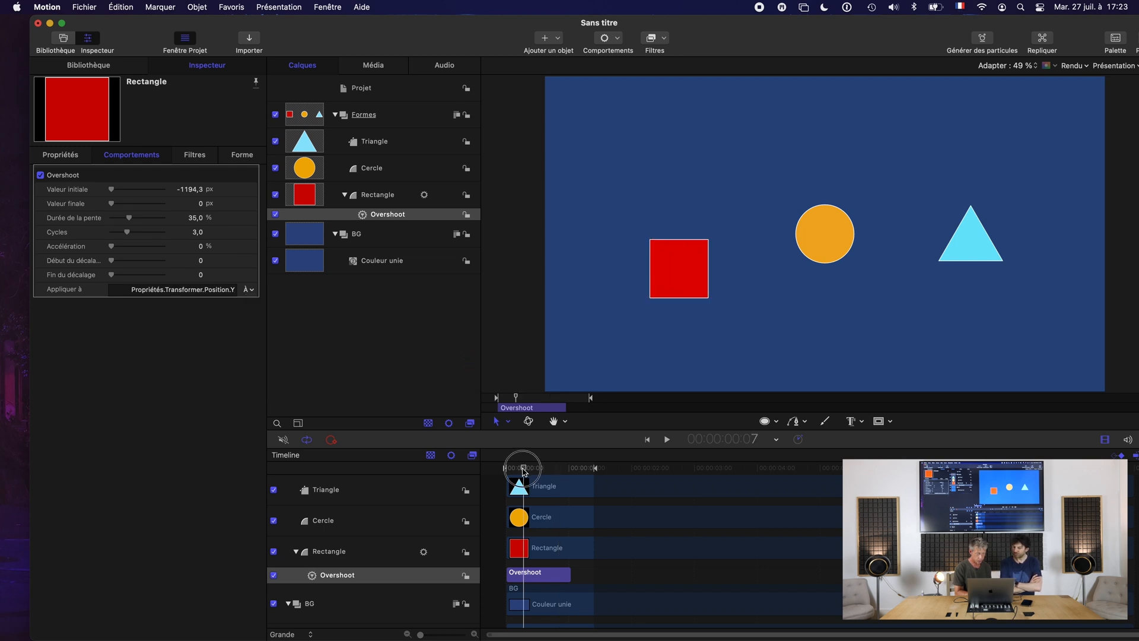
pyautogui.press('space')
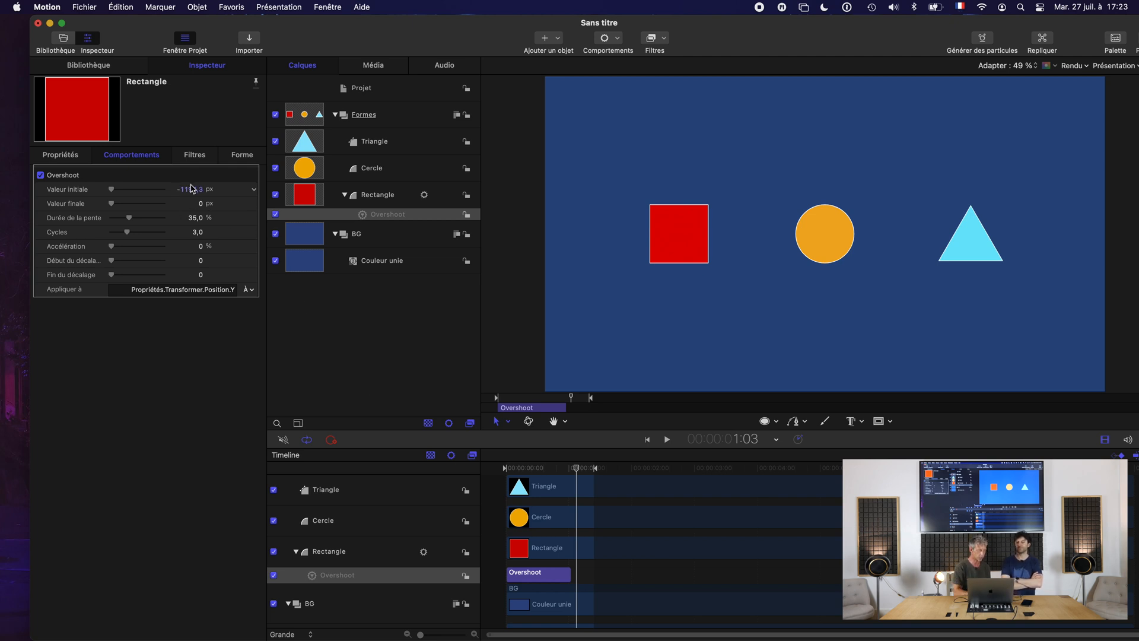
# At the first frame, raise the Overshoot's initial value to just over 1300 px so the rectangle drops in from above, and play it.
pyautogui.press('Home')
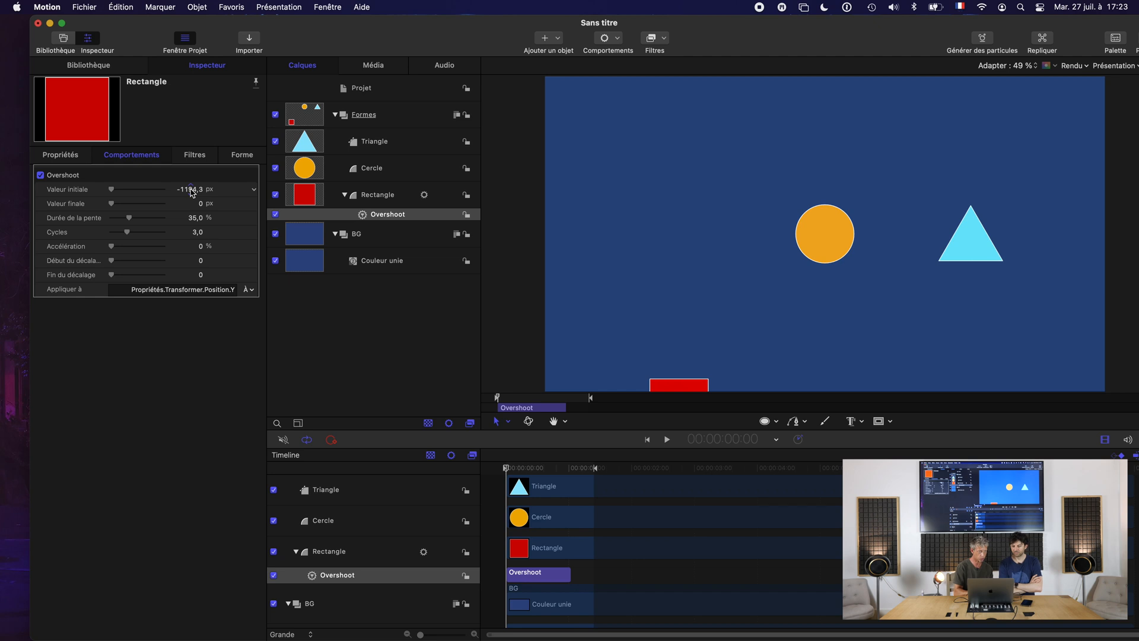
pyautogui.click(192, 191)
pyautogui.moveTo(191, 190); pyautogui.dragTo(191, 53)
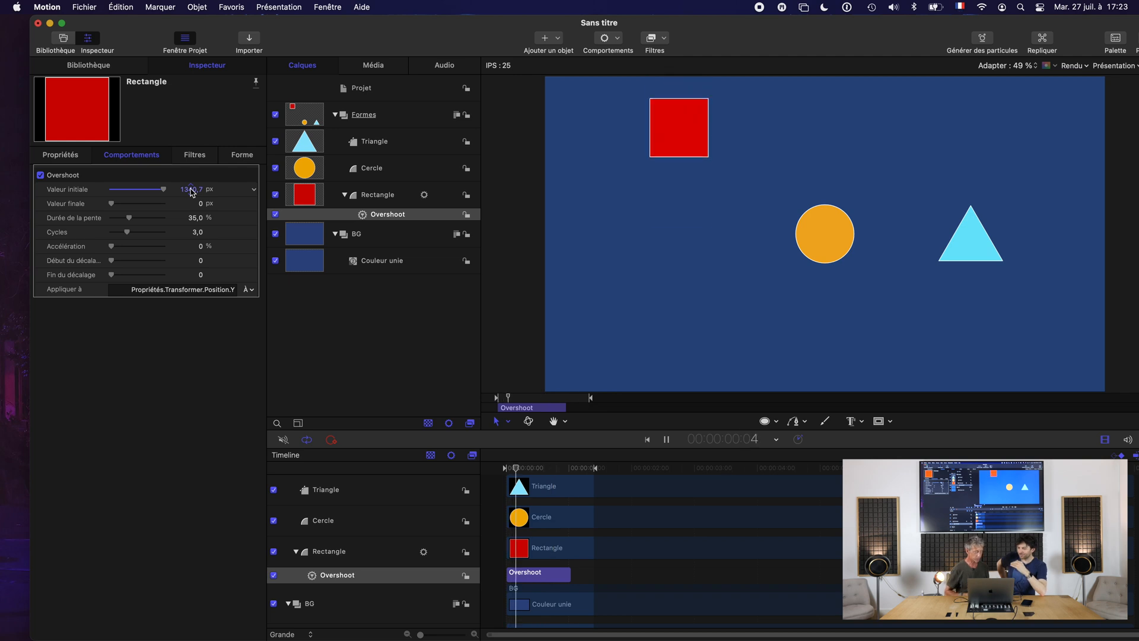
pyautogui.press('space')
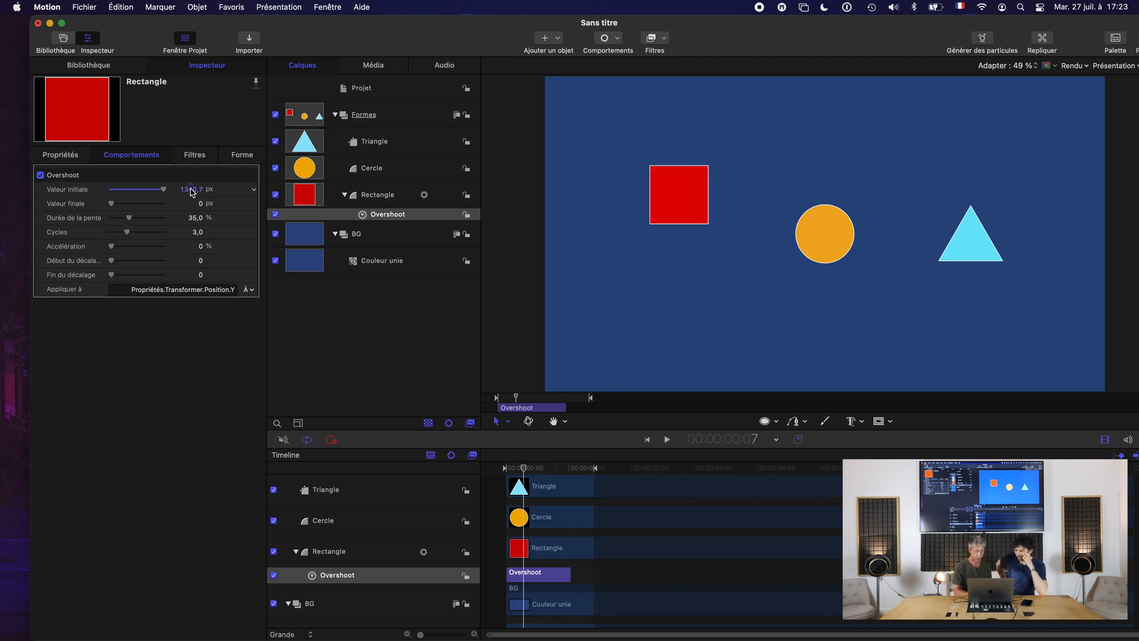
# At the first frame, add an Overshoot parameter behavior to the circle's scale (Échelle).
pyautogui.click(388, 174)
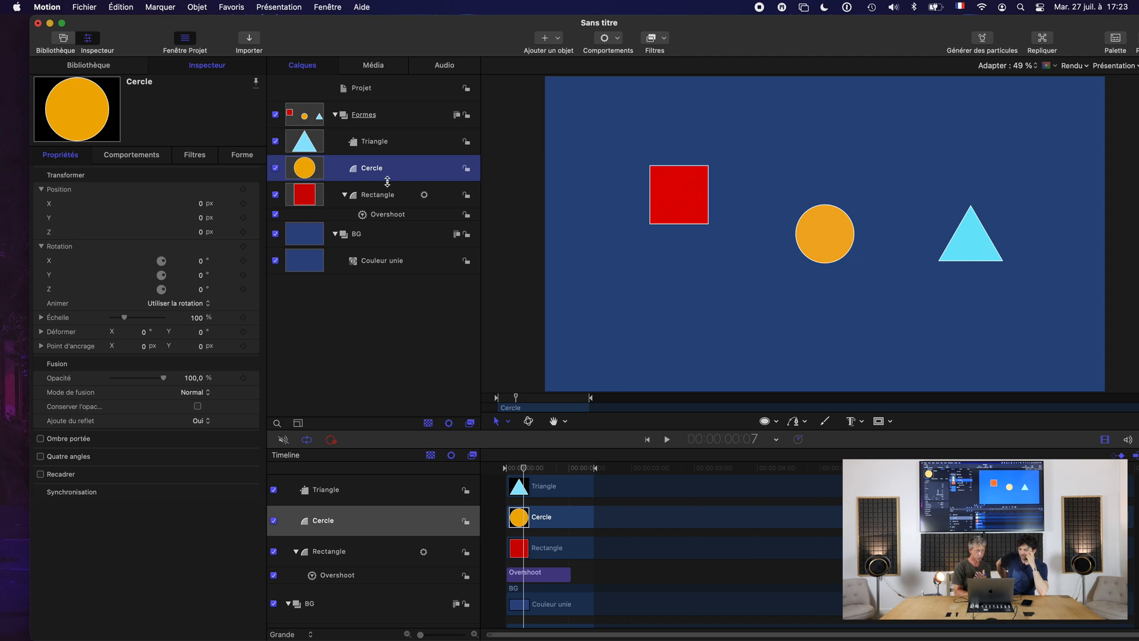
pyautogui.moveTo(524, 469); pyautogui.dragTo(515, 473)
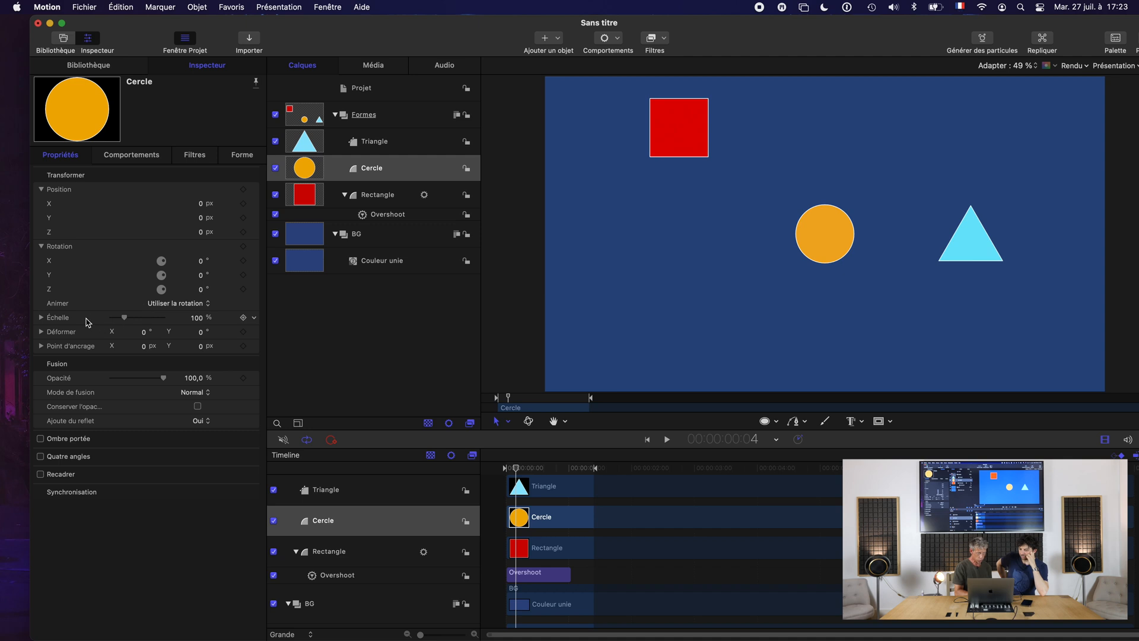
pyautogui.moveTo(515, 473); pyautogui.dragTo(445, 460)
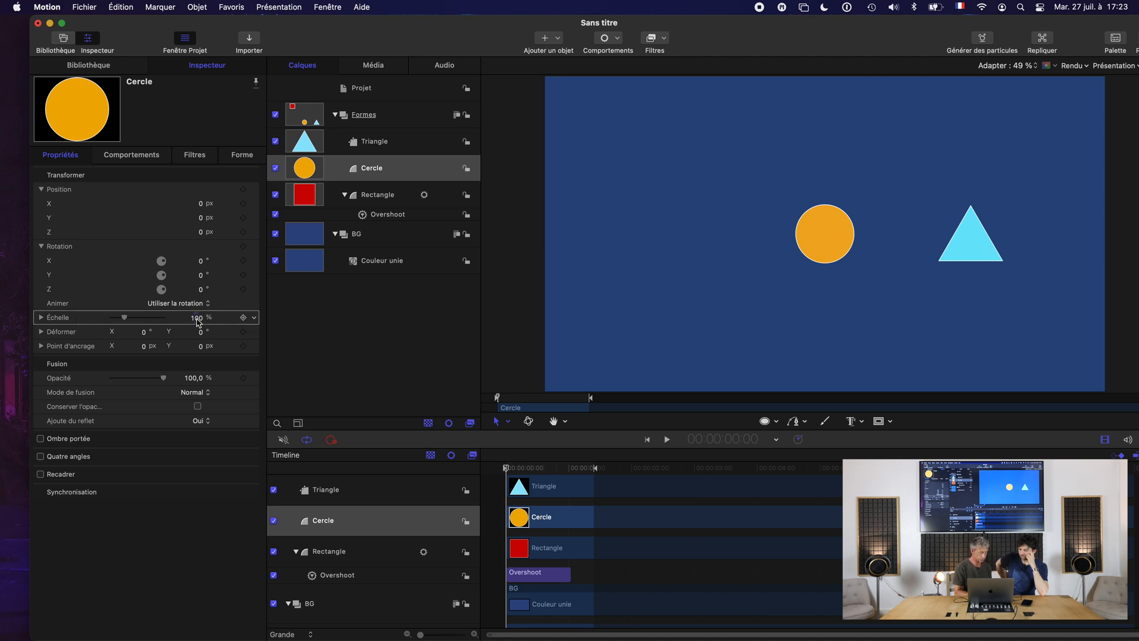
pyautogui.click(254, 317)
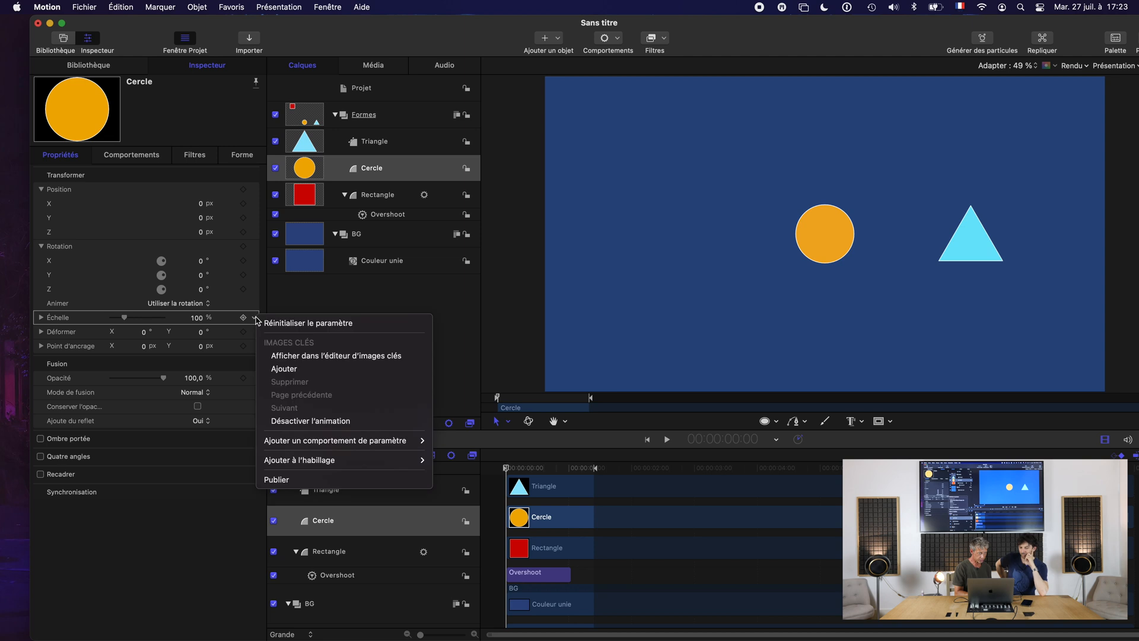
pyautogui.moveTo(392, 440)
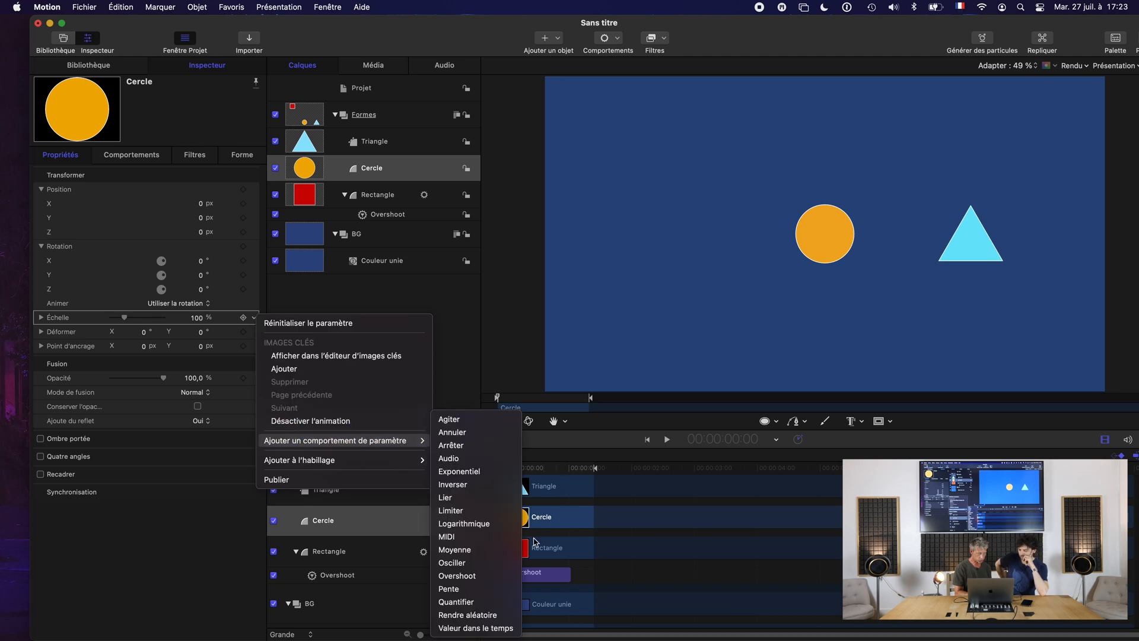
pyautogui.click(457, 575)
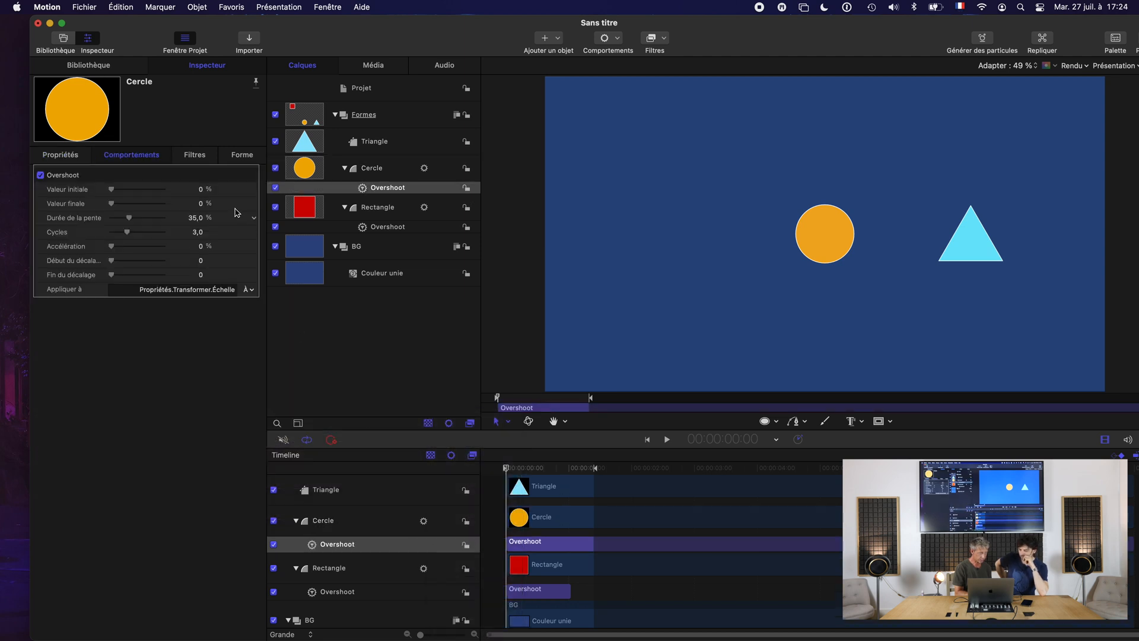
# Set the initial value (Valeur initiale) of the circle's Overshoot to -100%.
pyautogui.doubleClick(200, 191)
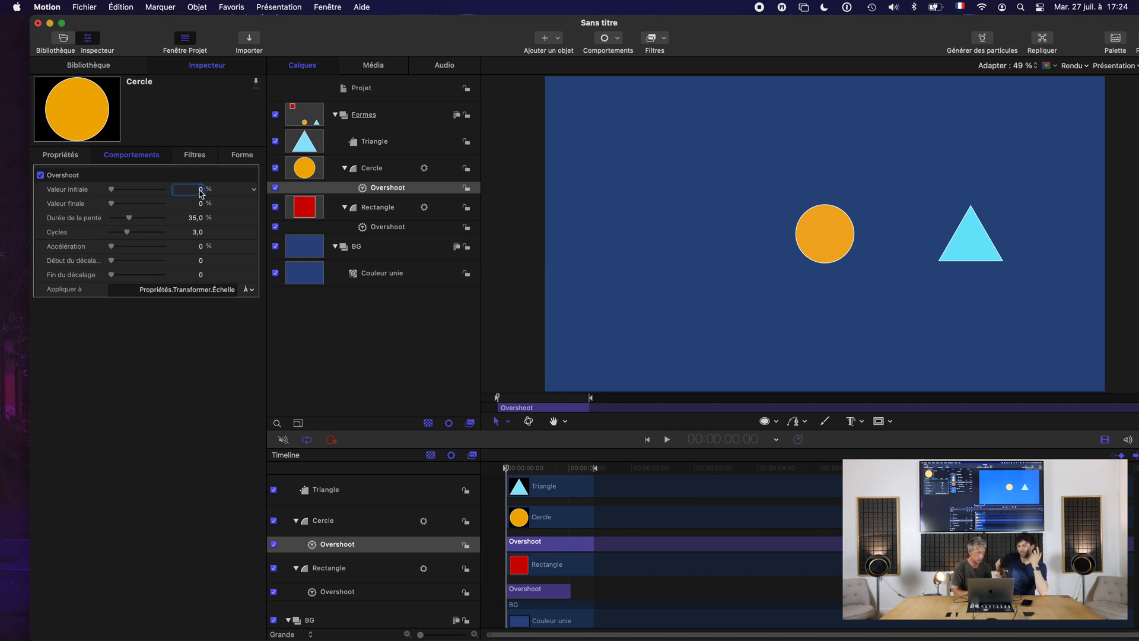
pyautogui.write('-100')
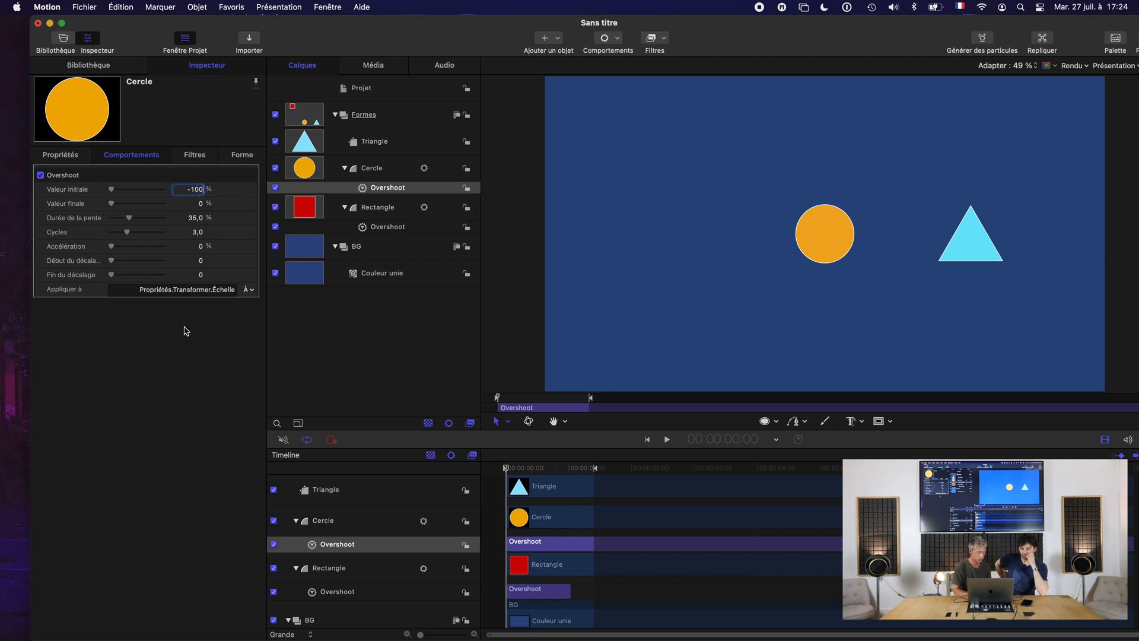
pyautogui.press('Return')
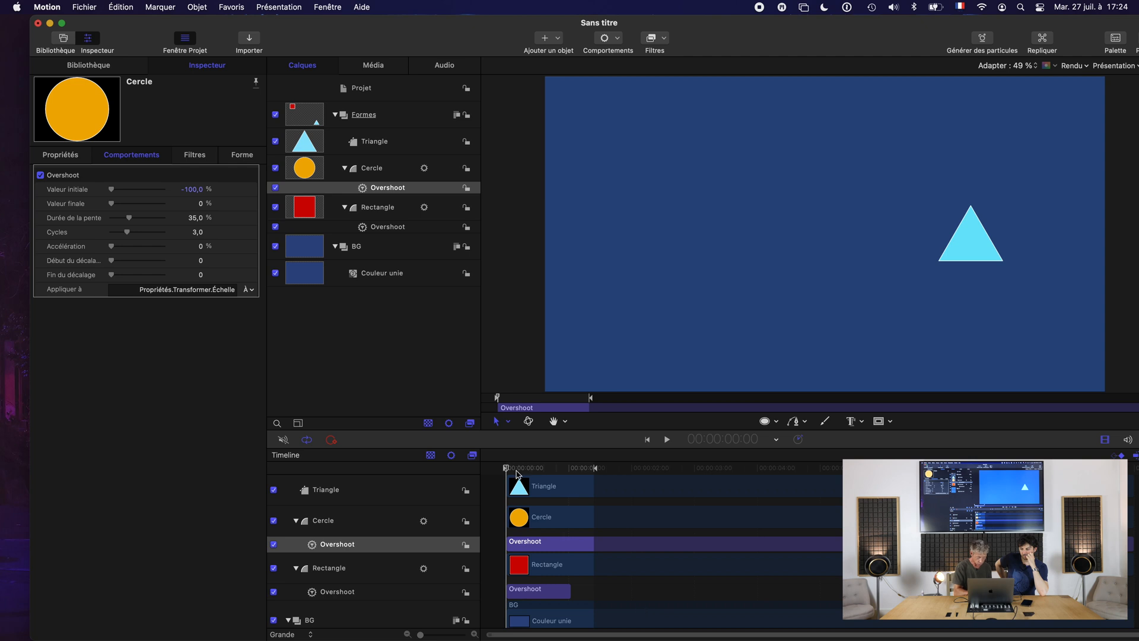
# Trim the circle's Overshoot behavior to end at the one-second mark and play the animation from the first frame.
pyautogui.moveTo(508, 467); pyautogui.dragTo(569, 469)
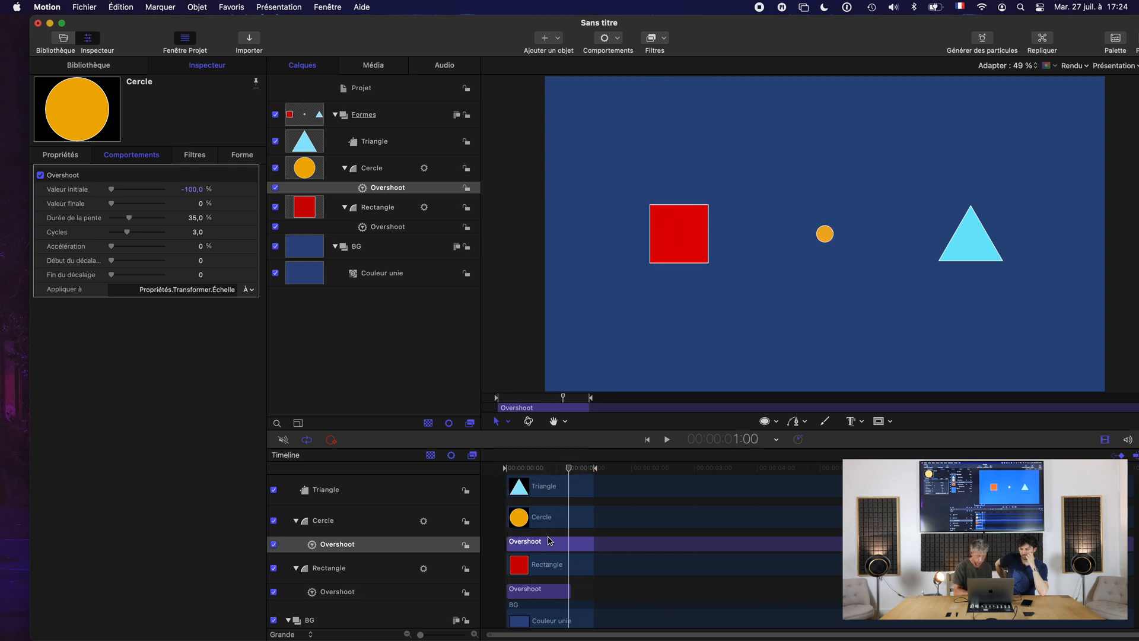
pyautogui.press('o')
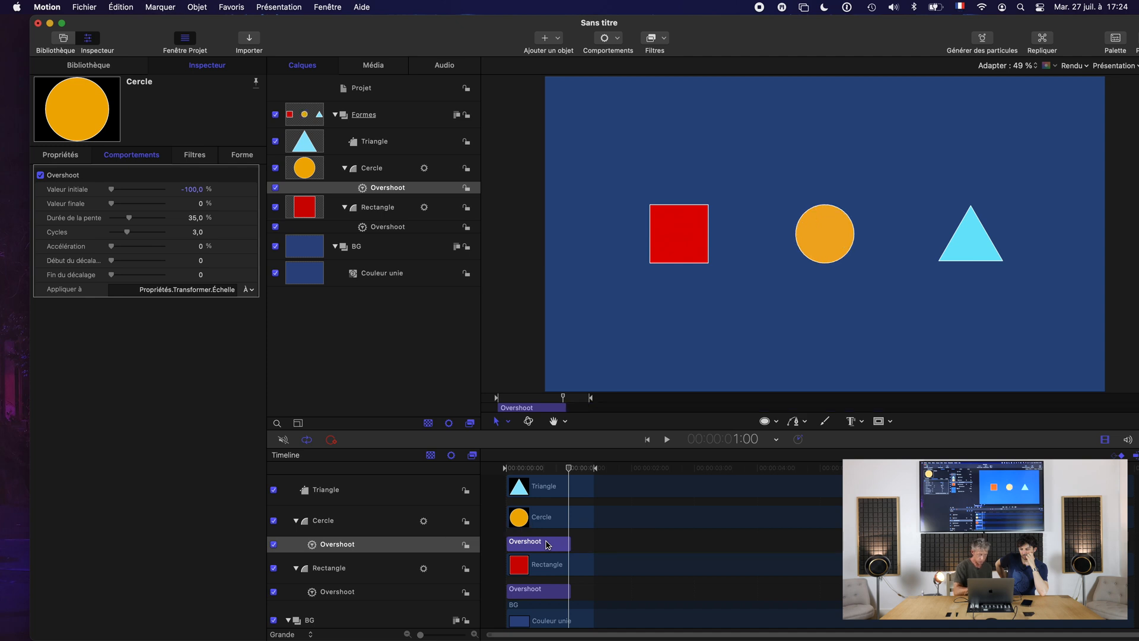
pyautogui.moveTo(568, 469); pyautogui.dragTo(486, 477)
pyautogui.press('space')
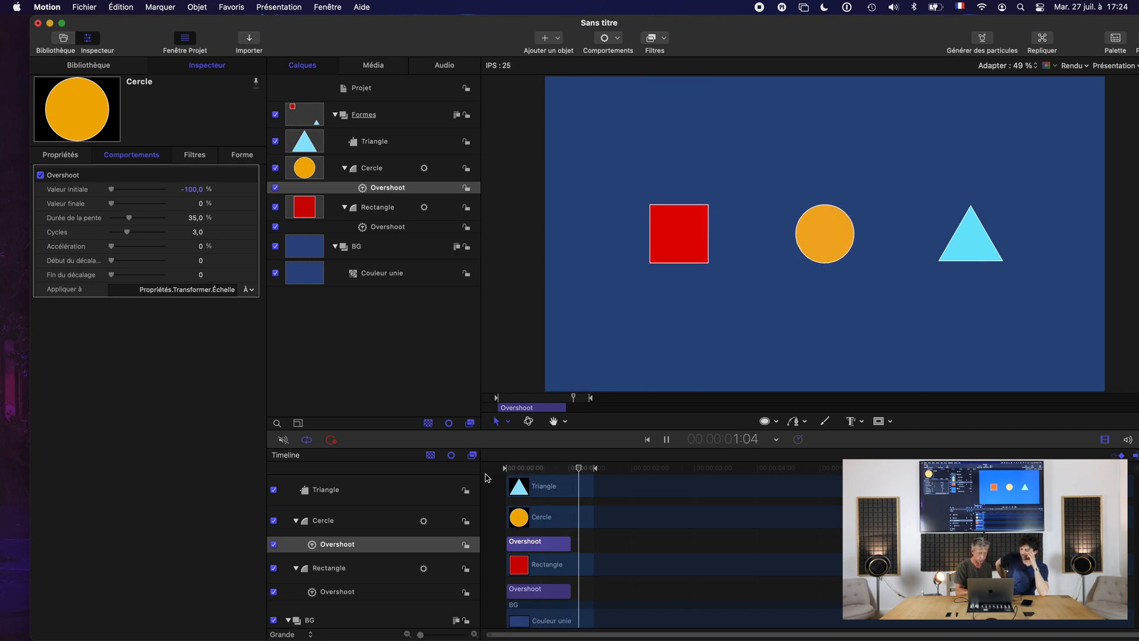
pyautogui.press('space')
# Try a Z rotation on the triangle, undo it, and add an Overshoot parameter behavior to its Rotation Z.
pyautogui.click(385, 145)
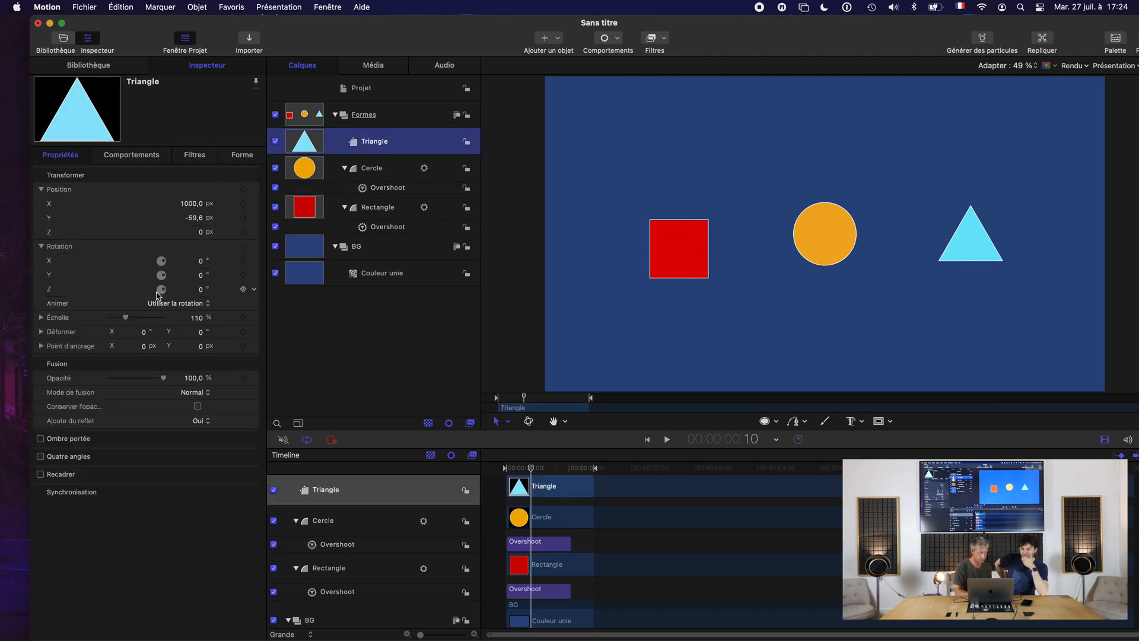
pyautogui.click(202, 290)
pyautogui.moveTo(203, 289)
pyautogui.mouseDown()
pyautogui.moveTo(240, 289)
pyautogui.moveTo(215, 289)
pyautogui.mouseUp()
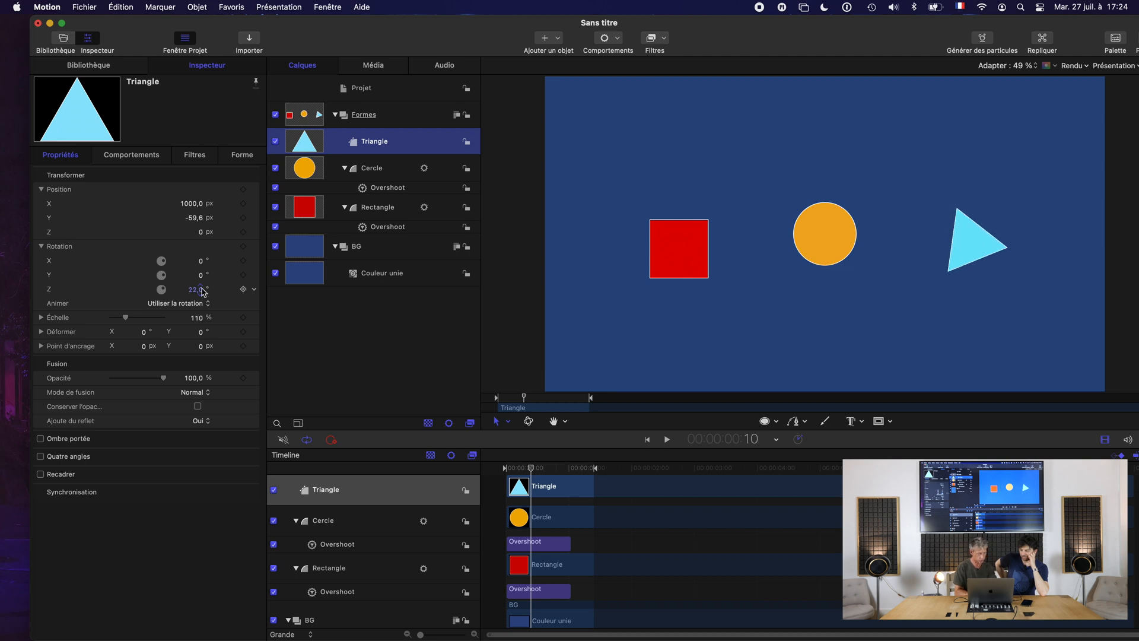
pyautogui.press('super+z')
pyautogui.click(186, 292)
pyautogui.click(254, 291)
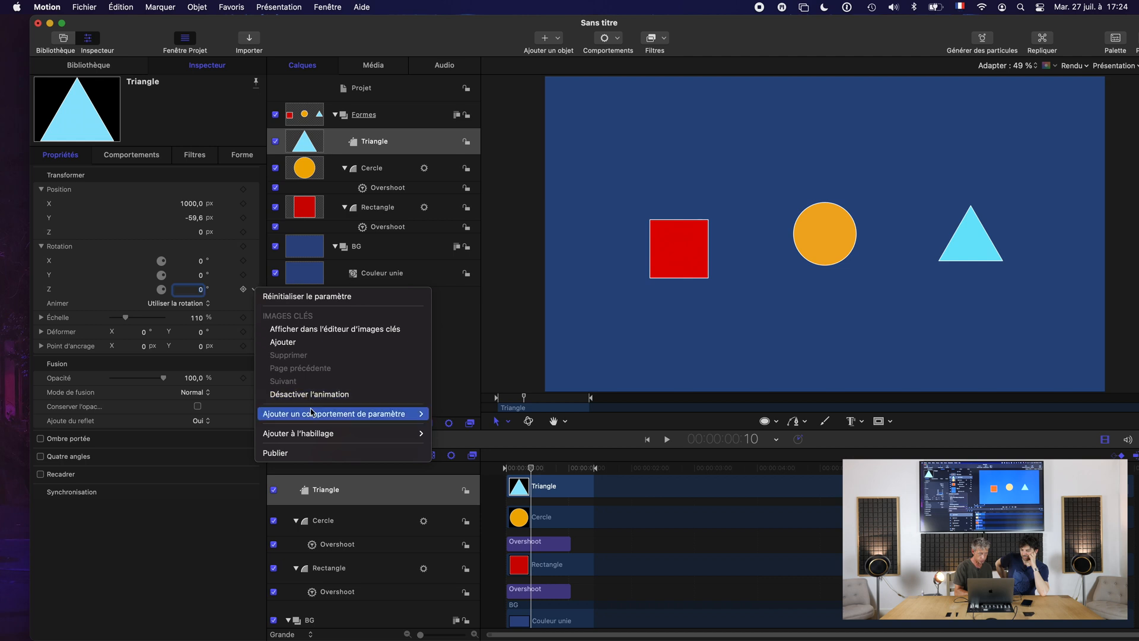
pyautogui.moveTo(385, 414)
pyautogui.click(480, 572)
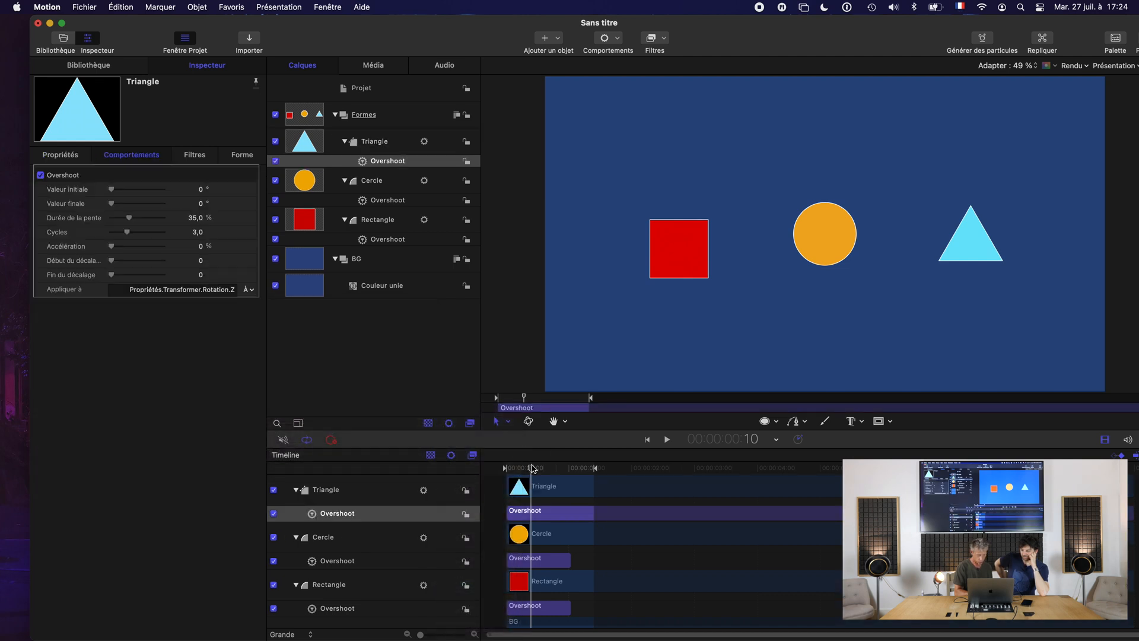
# Trim the triangle's Overshoot behavior to end at the one-second mark and return to the first frame.
pyautogui.moveTo(532, 468); pyautogui.dragTo(570, 470)
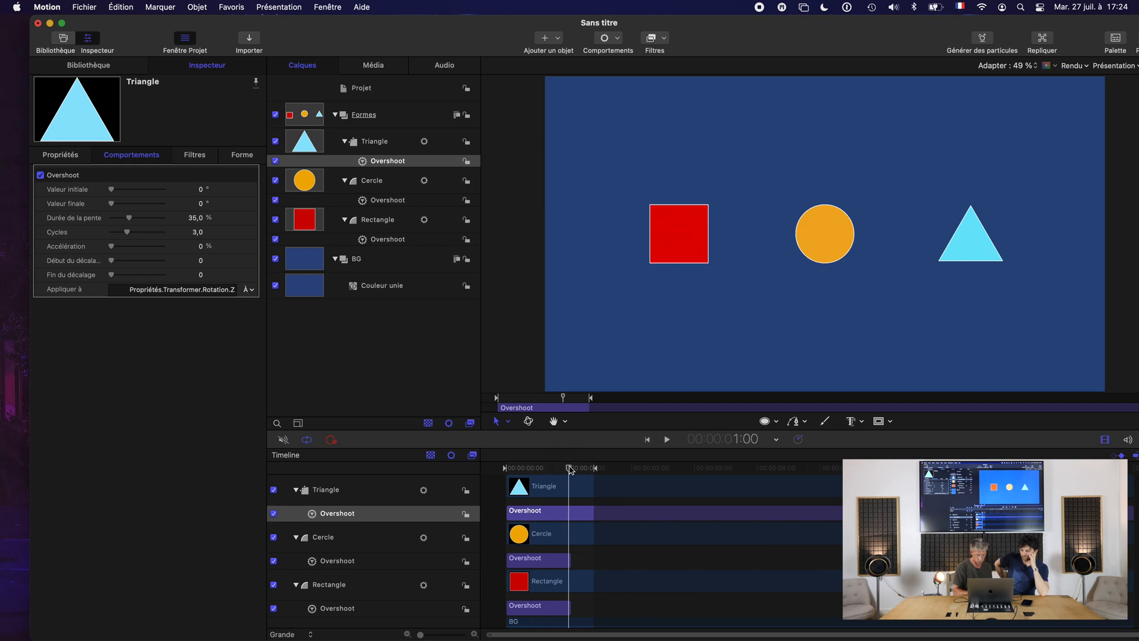
pyautogui.press('o')
pyautogui.moveTo(570, 470); pyautogui.dragTo(449, 478)
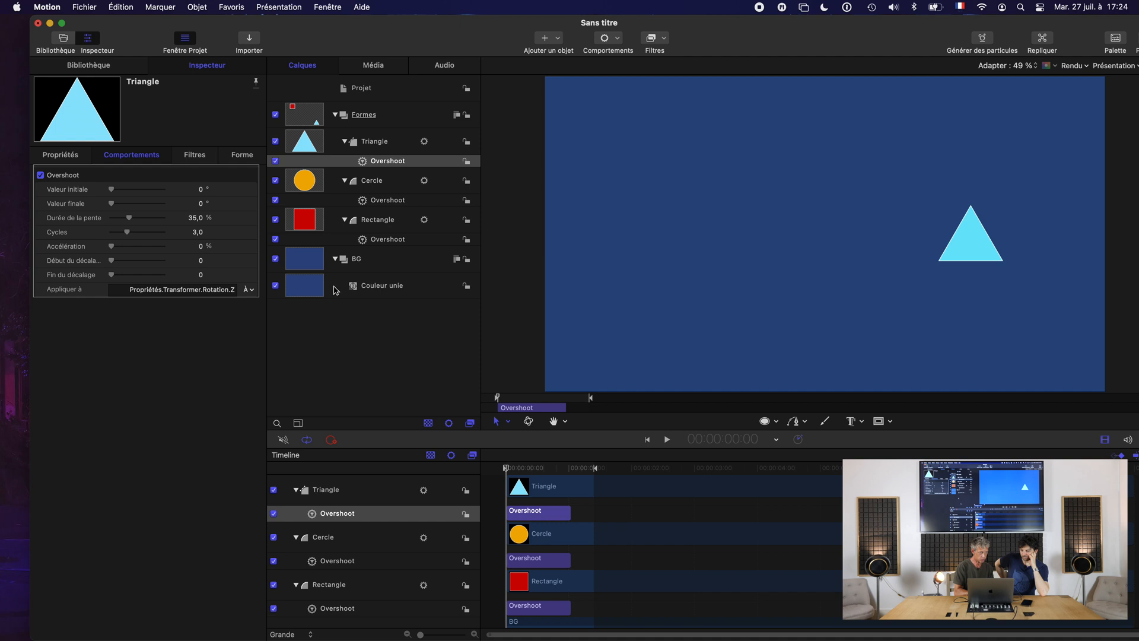
# Set the initial value of the triangle's Overshoot to 240° and play the animation of the three shapes.
pyautogui.moveTo(202, 191); pyautogui.dragTo(201, 188)
pyautogui.click(200, 189)
pyautogui.write('24')
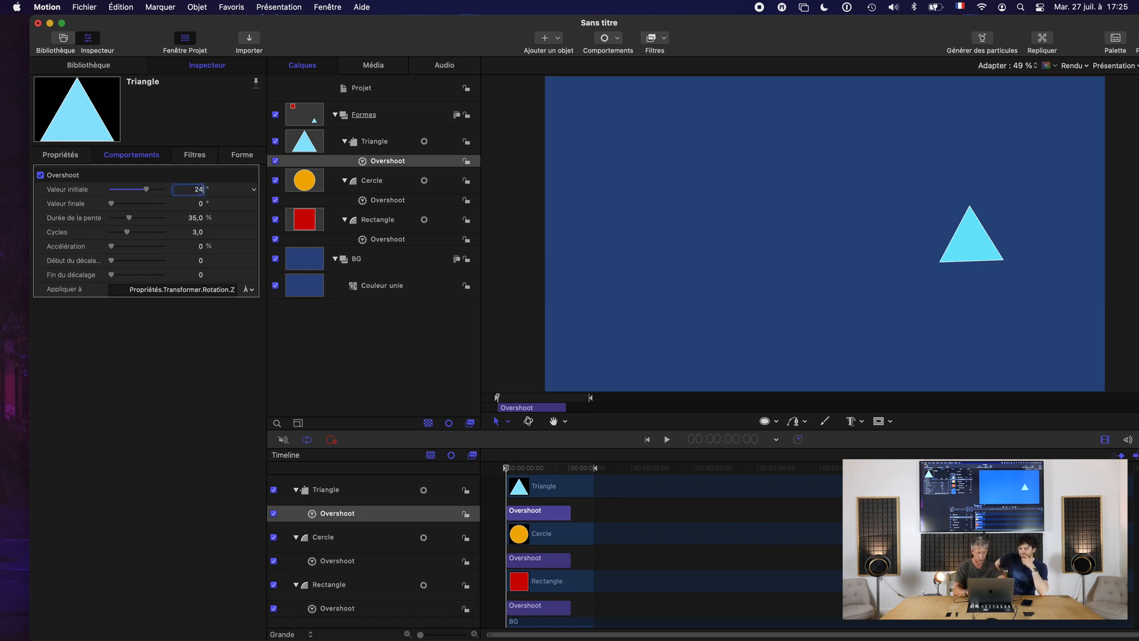
pyautogui.press('Return')
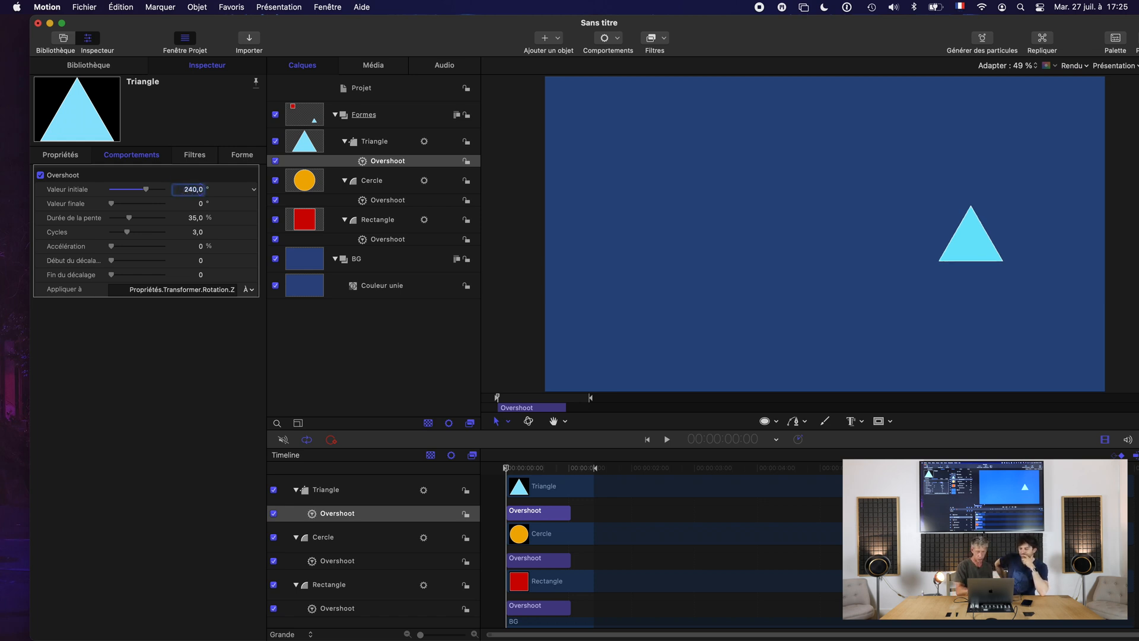
pyautogui.press('space')
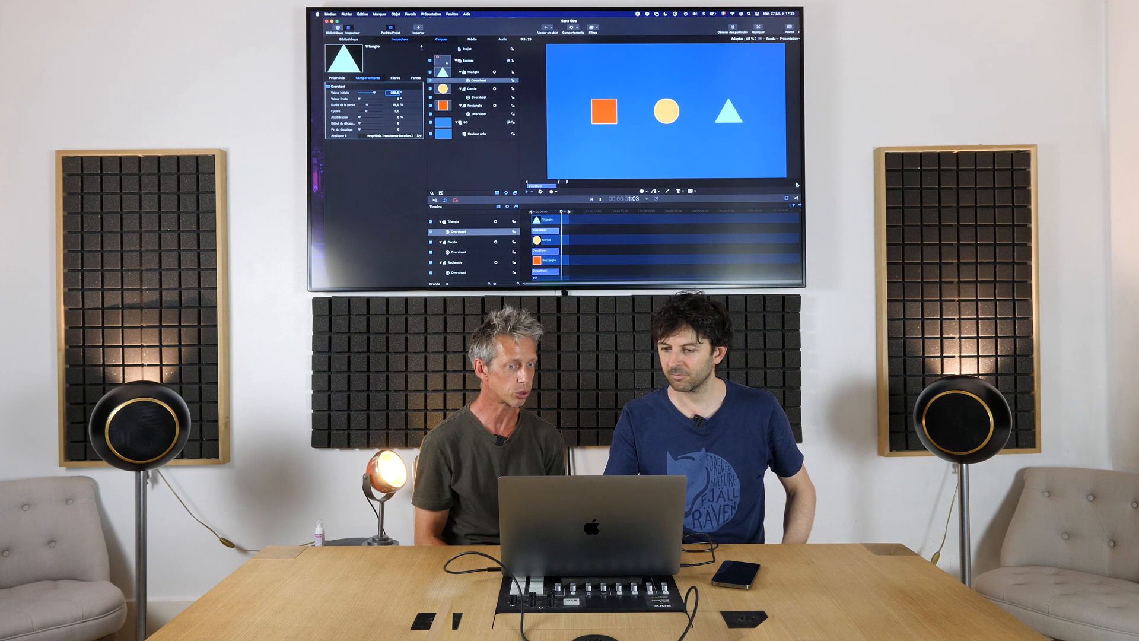
pyautogui.press('space')
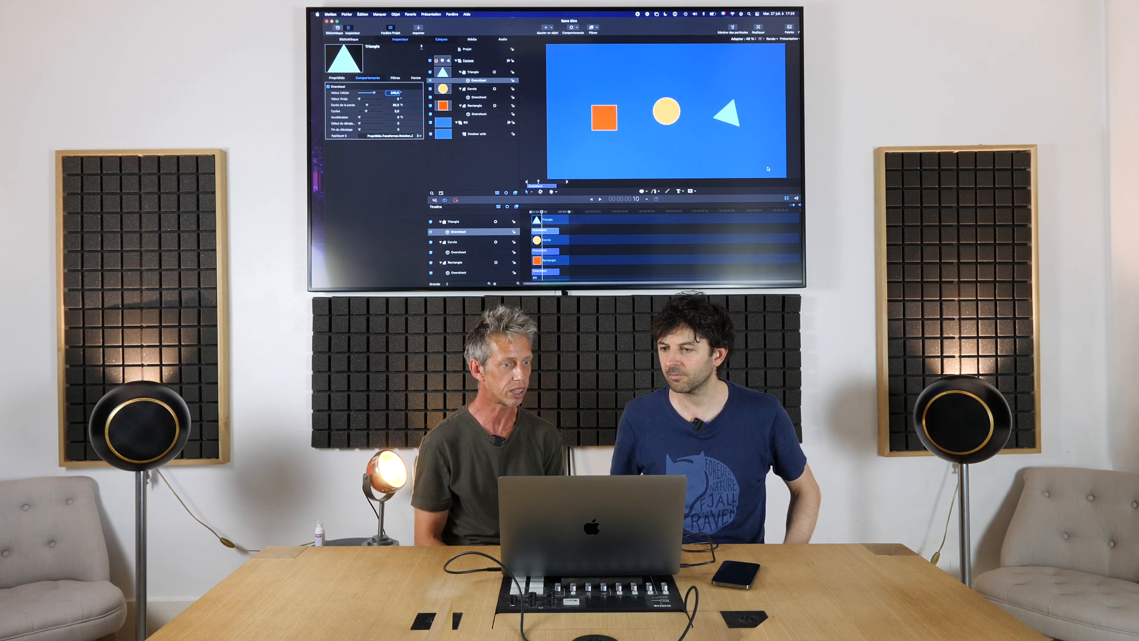